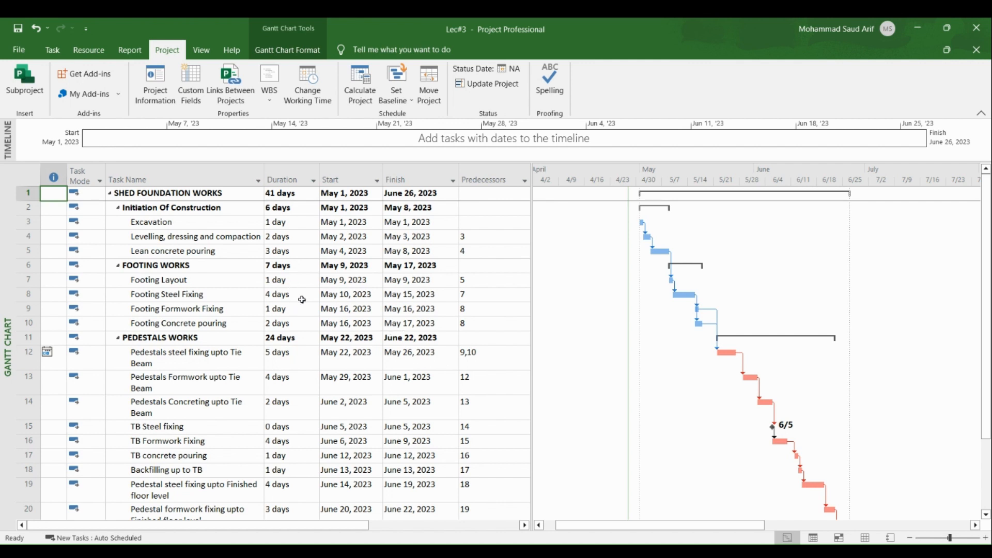
Step: Open the working time settings for the Standard project calendar and check the working hours of April 3, 2023
{"action": "left_click", "coordinate": [302, 299]}
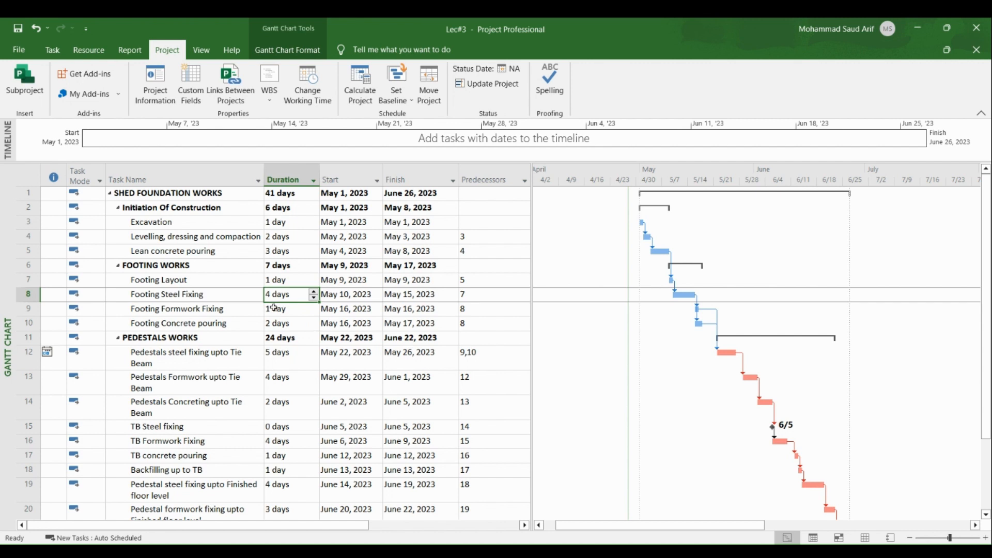
{"action": "left_click", "coordinate": [180, 221]}
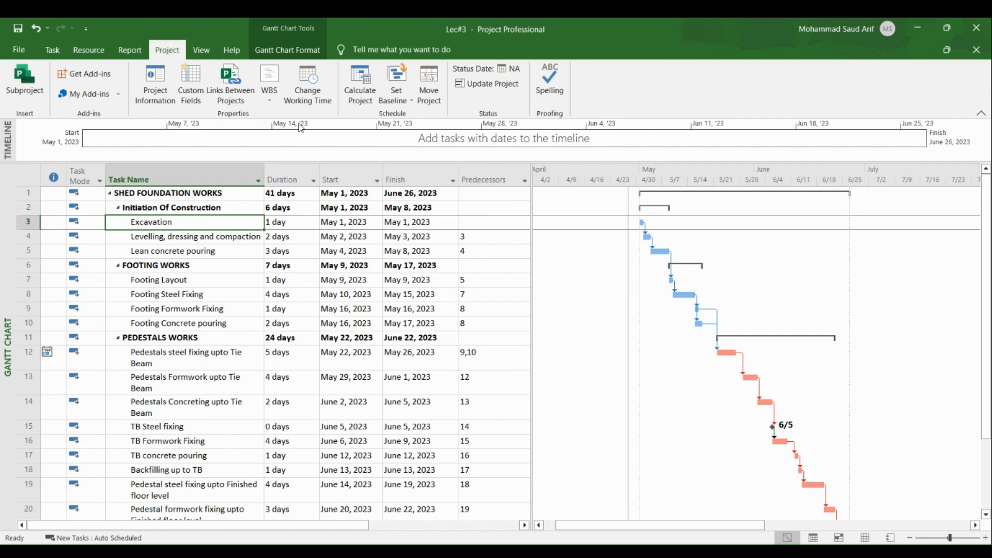
{"action": "left_click", "coordinate": [309, 89]}
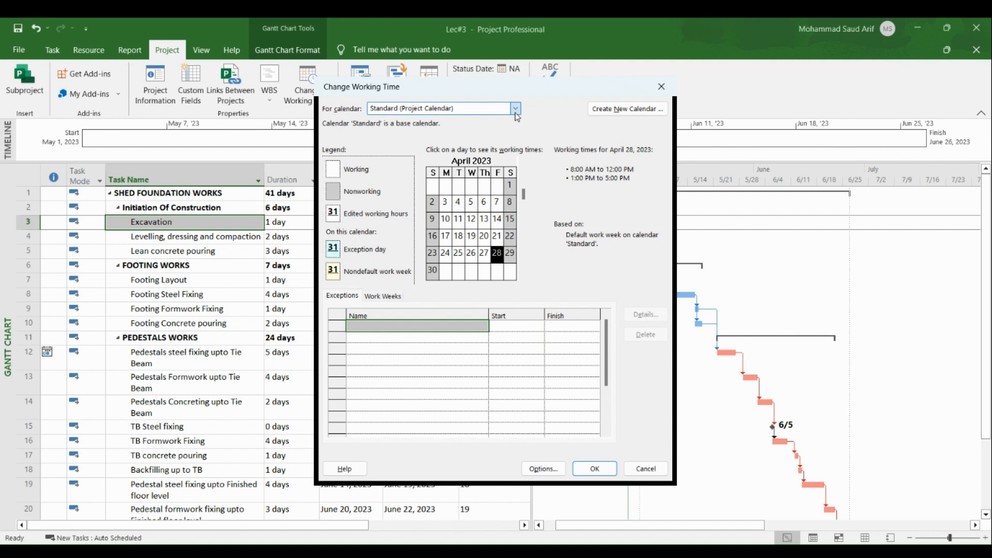
{"action": "left_click", "coordinate": [486, 119]}
{"action": "key", "text": "Down"}
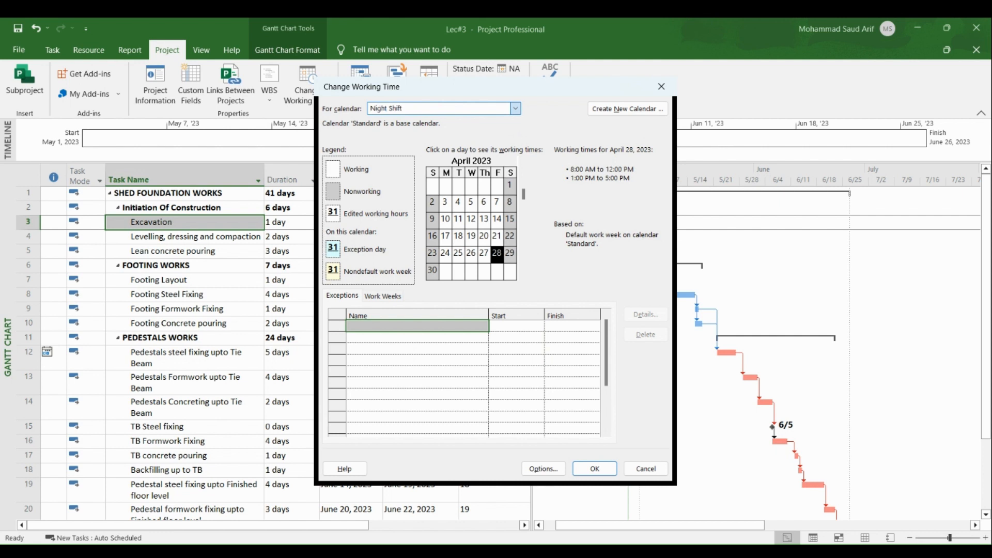
{"action": "key", "text": "Down"}
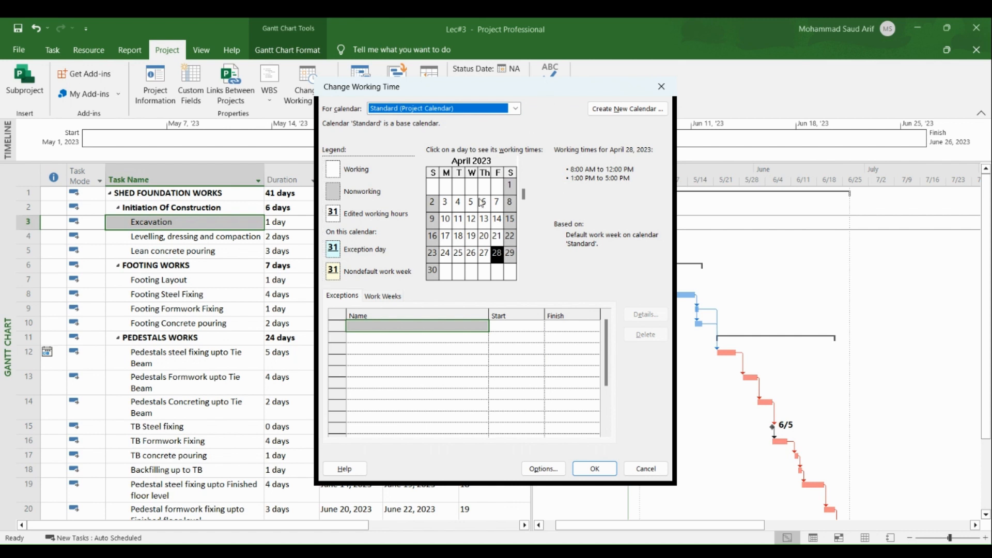
{"action": "left_click", "coordinate": [450, 208]}
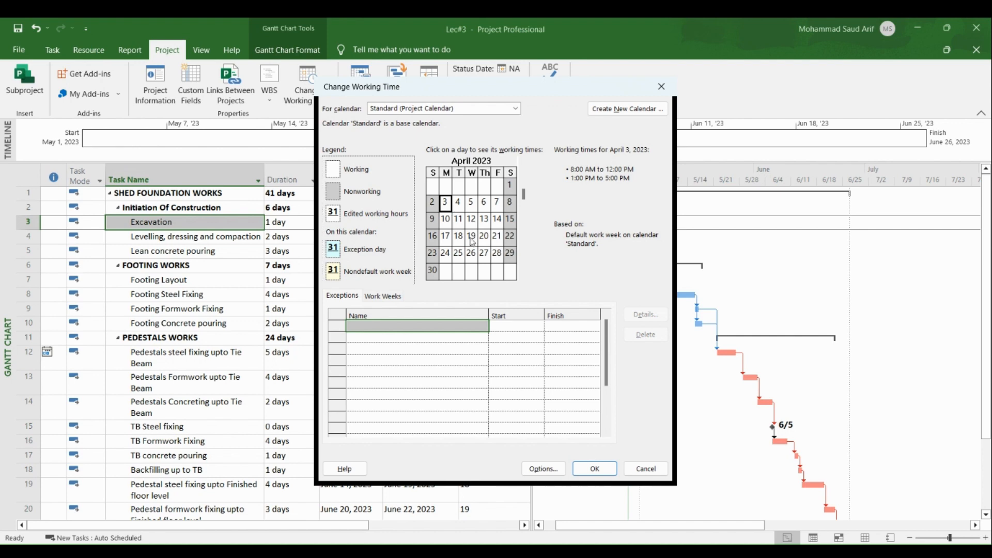
{"action": "left_click_drag", "start_coordinate": [511, 90], "coordinate": [644, 99]}
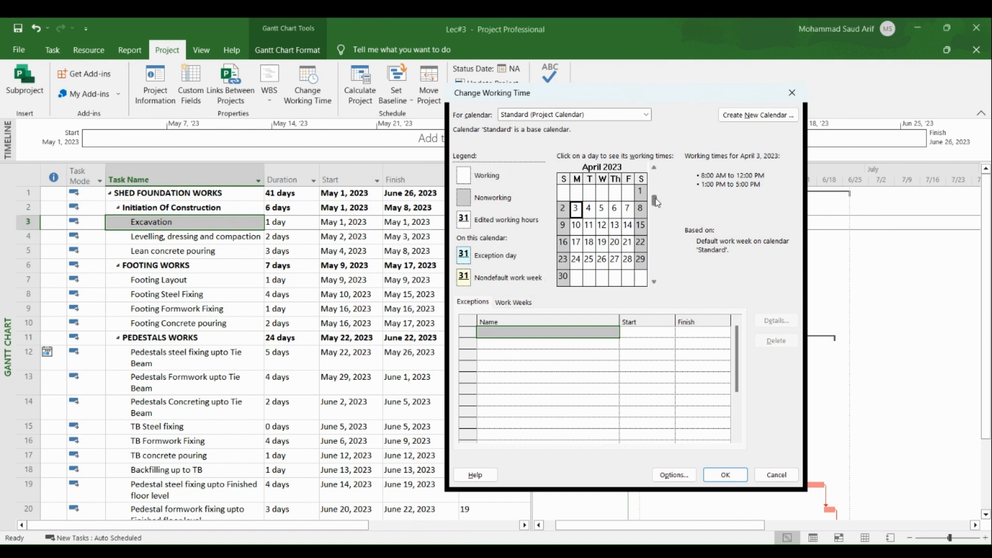
Step: Add a nonworking exception named Family Day on May 9, 2023 to the Standard calendar
{"action": "left_click_drag", "start_coordinate": [656, 204], "coordinate": [655, 205]}
{"action": "left_click", "coordinate": [654, 282]}
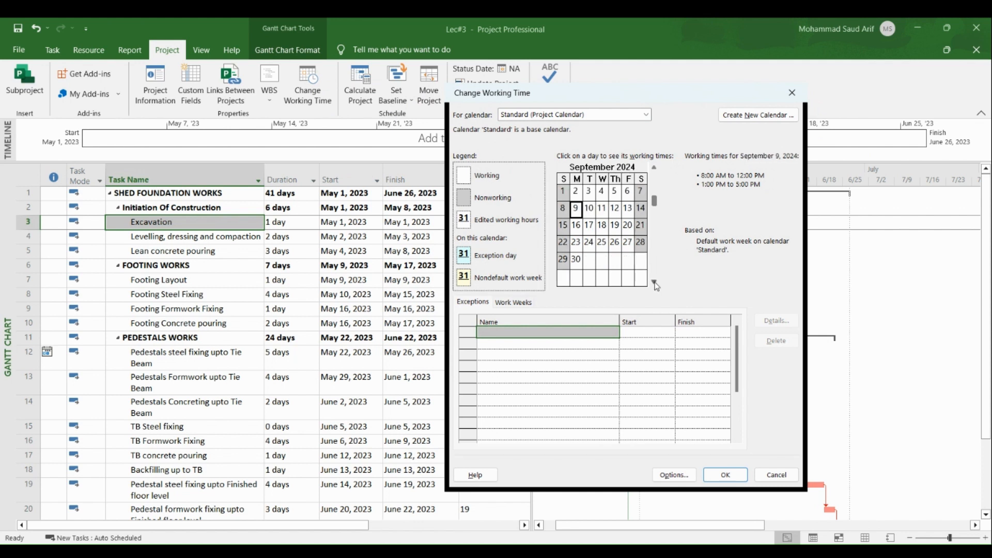
{"action": "left_click", "coordinate": [653, 168]}
{"action": "left_click", "coordinate": [654, 169]}
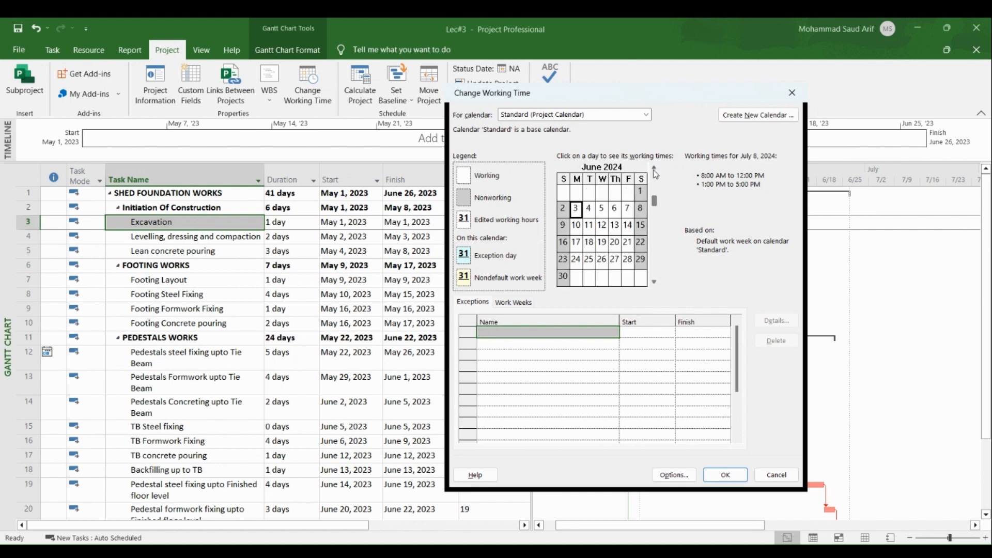
{"action": "left_click", "coordinate": [654, 168]}
{"action": "left_click", "coordinate": [654, 169]}
{"action": "left_click", "coordinate": [654, 169]}
{"action": "left_click", "coordinate": [654, 168]}
{"action": "left_click", "coordinate": [654, 169]}
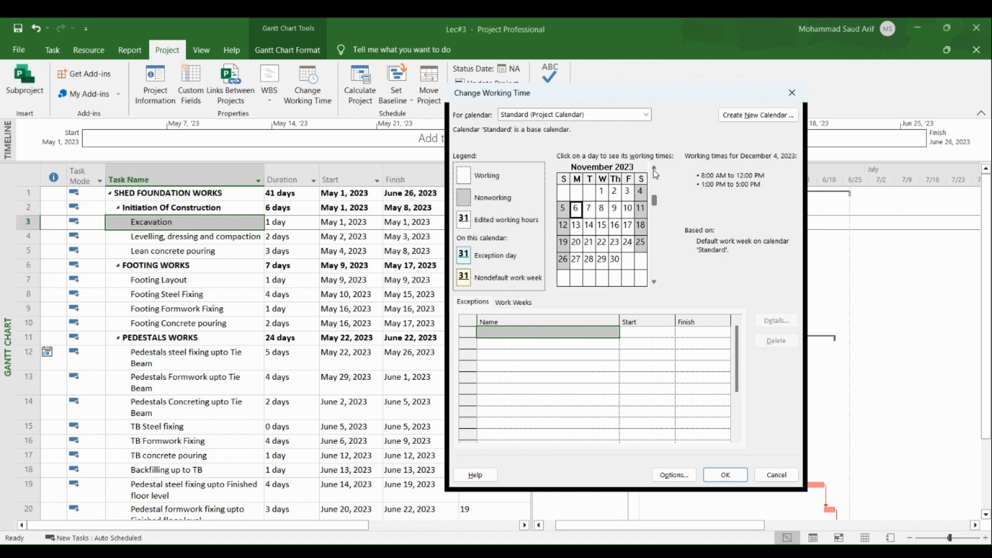
{"action": "left_click", "coordinate": [654, 168]}
{"action": "left_click", "coordinate": [654, 168]}
{"action": "left_click", "coordinate": [654, 168]}
{"action": "left_click", "coordinate": [654, 170]}
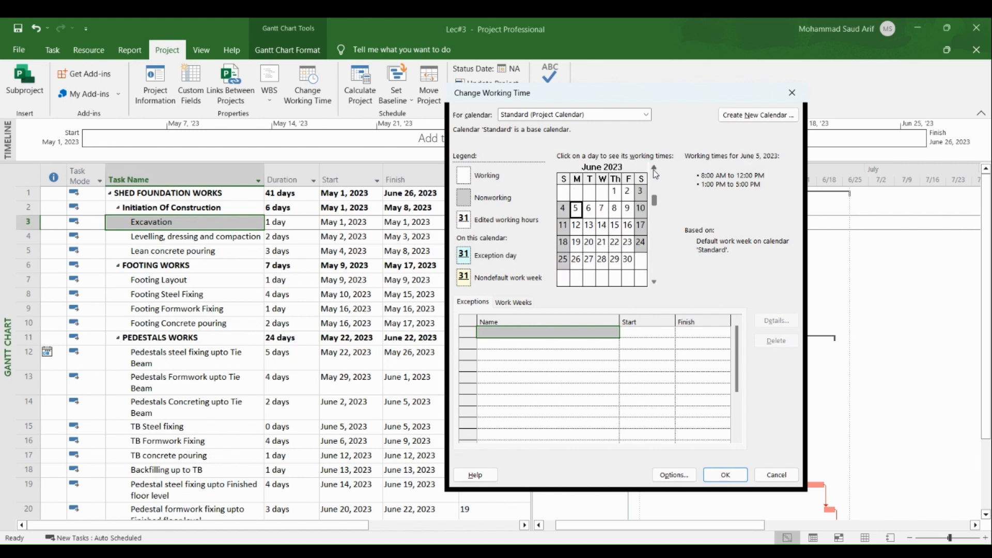
{"action": "left_click", "coordinate": [654, 170]}
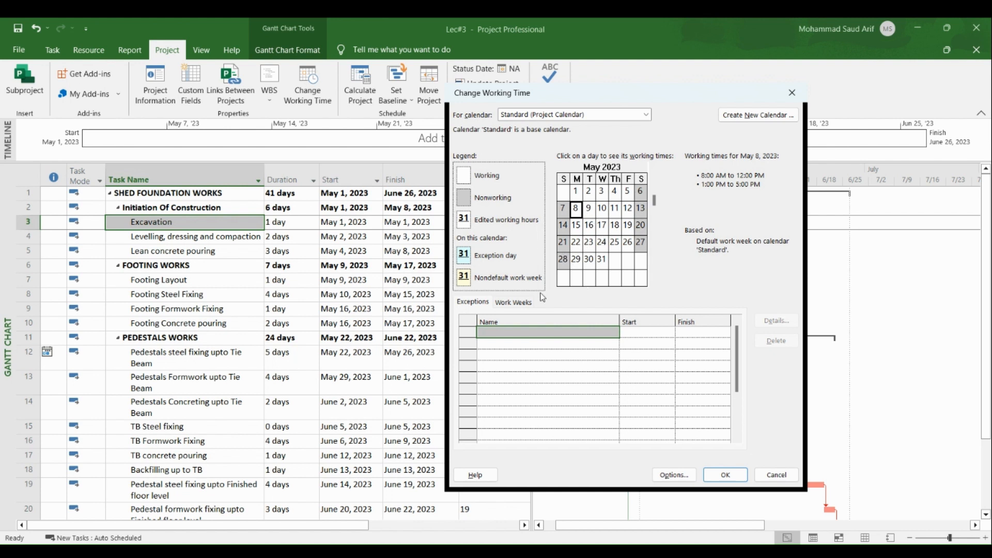
{"action": "left_click", "coordinate": [588, 209]}
{"action": "left_click", "coordinate": [540, 344]}
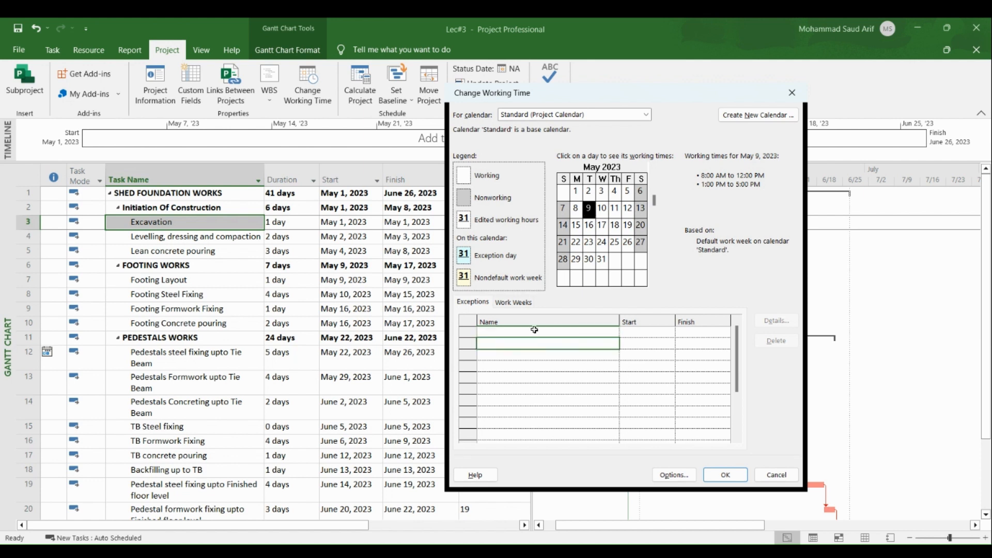
{"action": "left_click", "coordinate": [534, 331]}
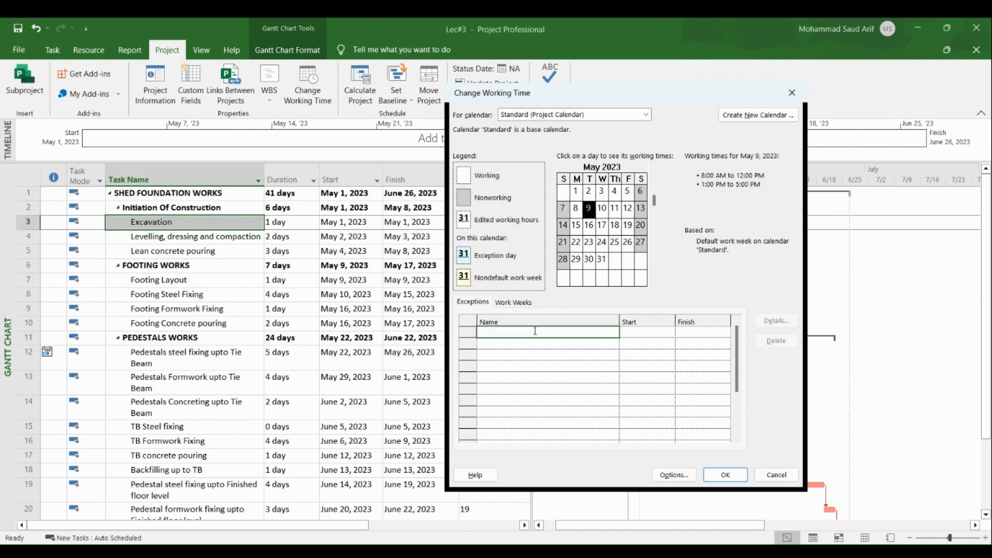
{"action": "type", "text": "Family Day"}
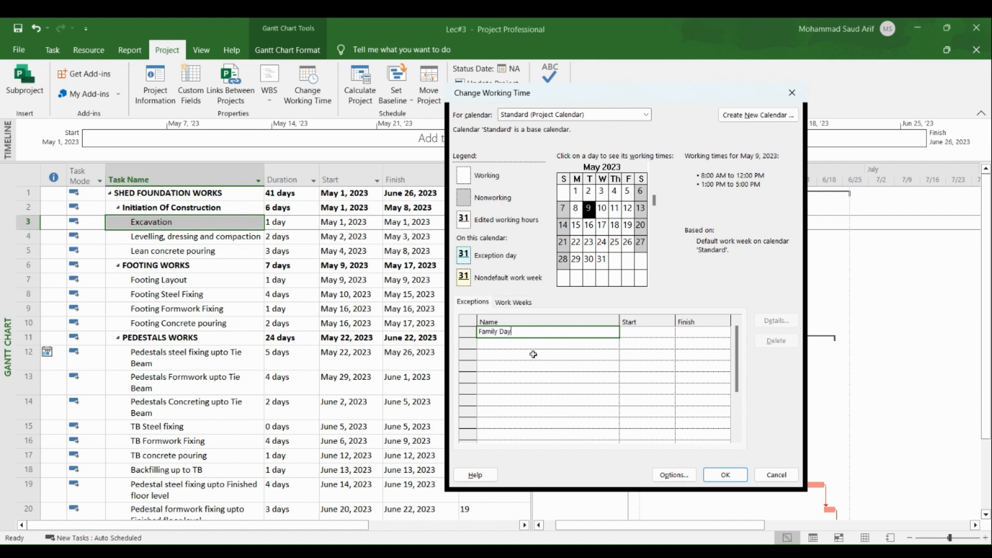
{"action": "left_click", "coordinate": [534, 355]}
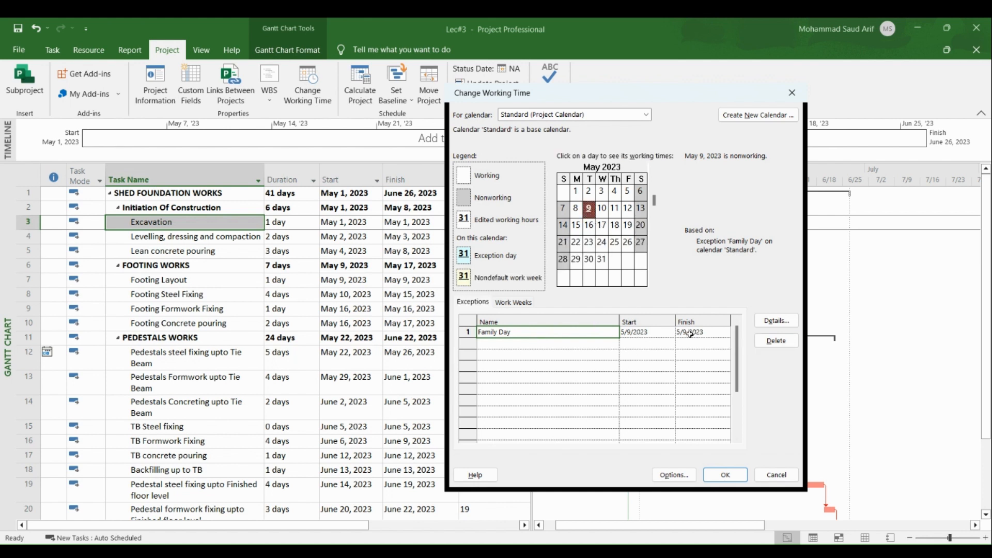
Step: Add a second nonworking exception named Labour Day on May 24, 2023
{"action": "left_click", "coordinate": [601, 243]}
{"action": "left_click", "coordinate": [556, 345]}
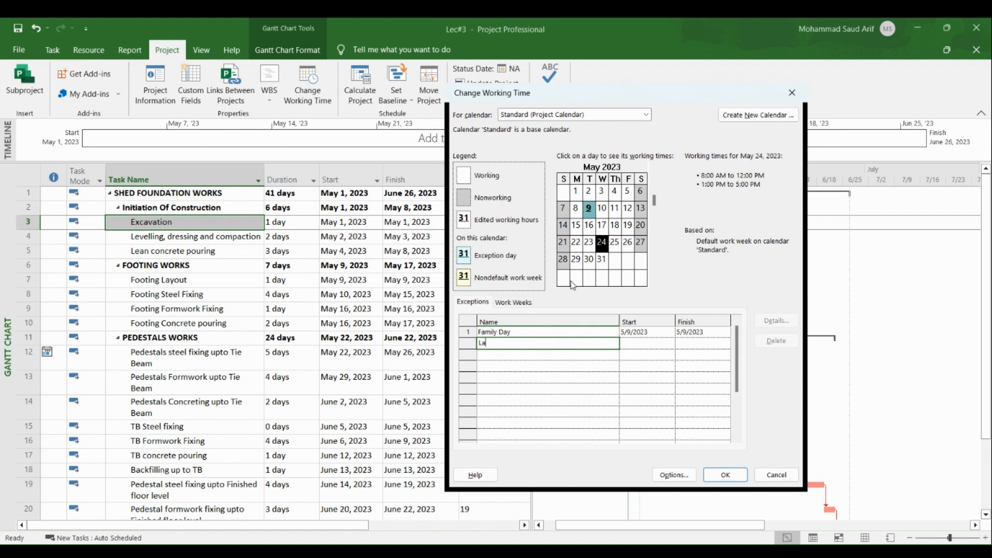
{"action": "type", "text": "Labour Day"}
{"action": "left_click", "coordinate": [560, 356]}
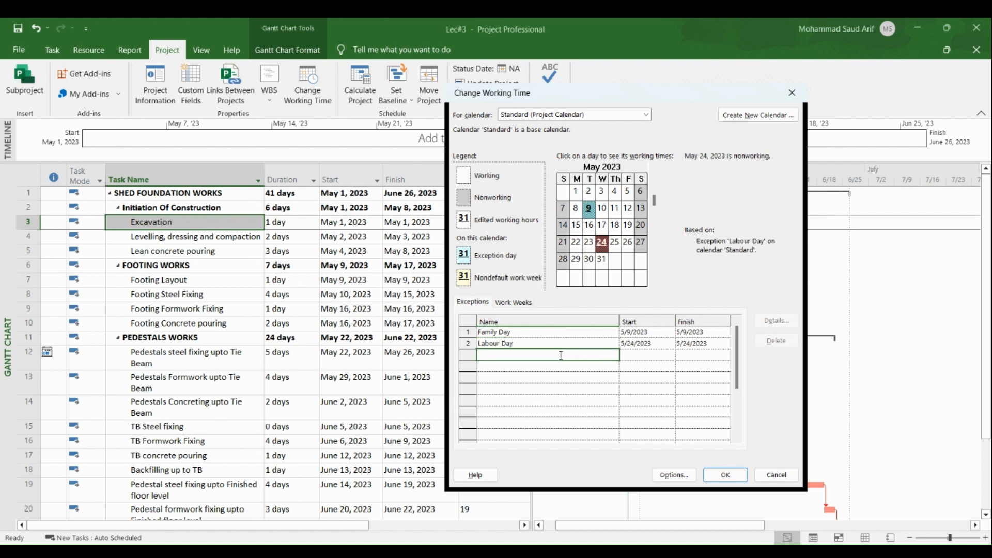
Step: Add a third nonworking exception named Eid Holidays starting on June 14, 2023
{"action": "left_click", "coordinate": [655, 283]}
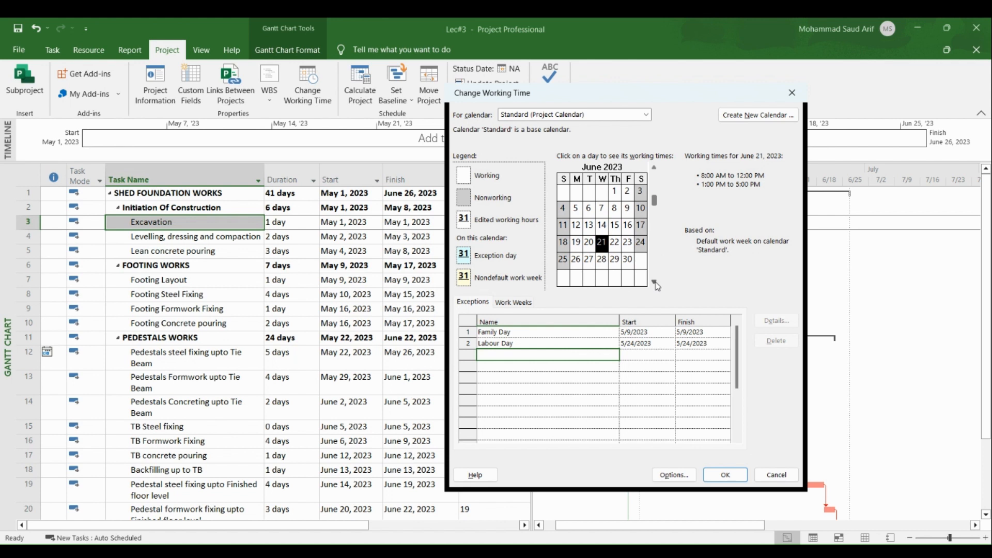
{"action": "left_click", "coordinate": [603, 226]}
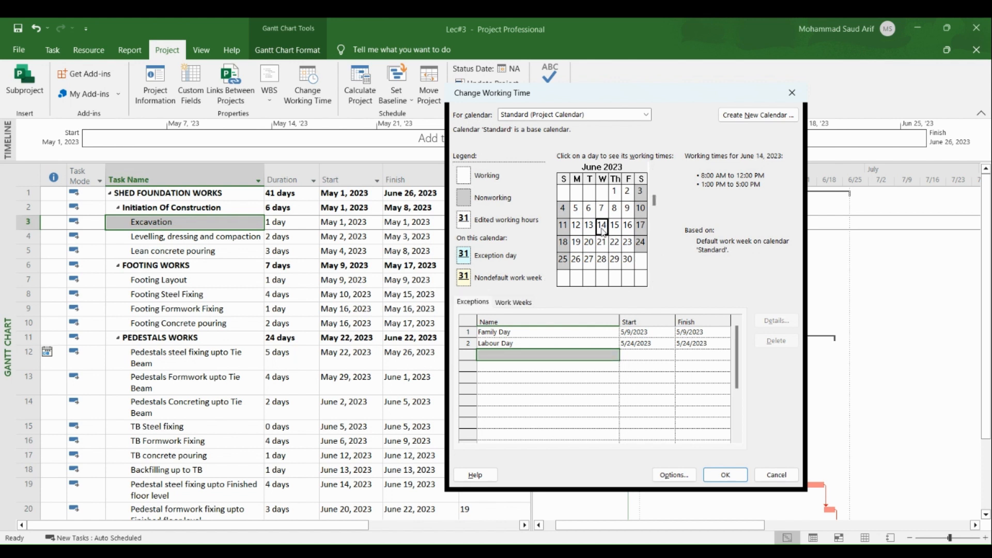
{"action": "left_click", "coordinate": [615, 227]}
{"action": "left_click", "coordinate": [602, 226]}
{"action": "left_click", "coordinate": [554, 356]}
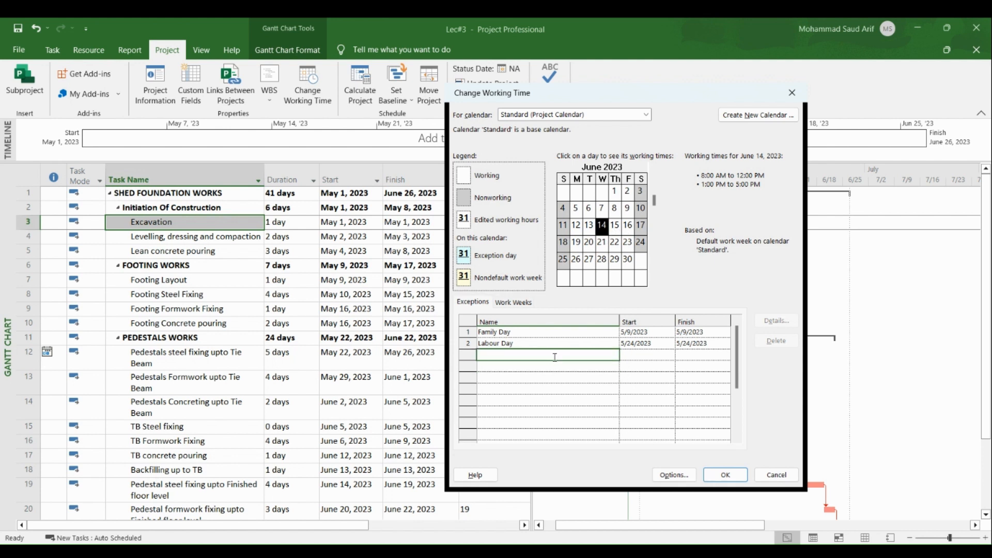
{"action": "type", "text": "E"}
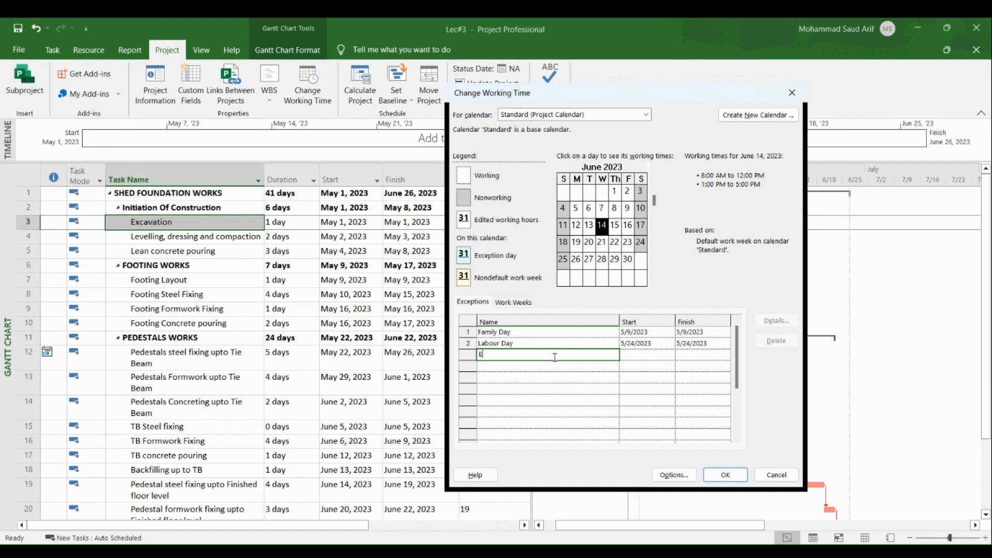
{"action": "type", "text": "id Holidays"}
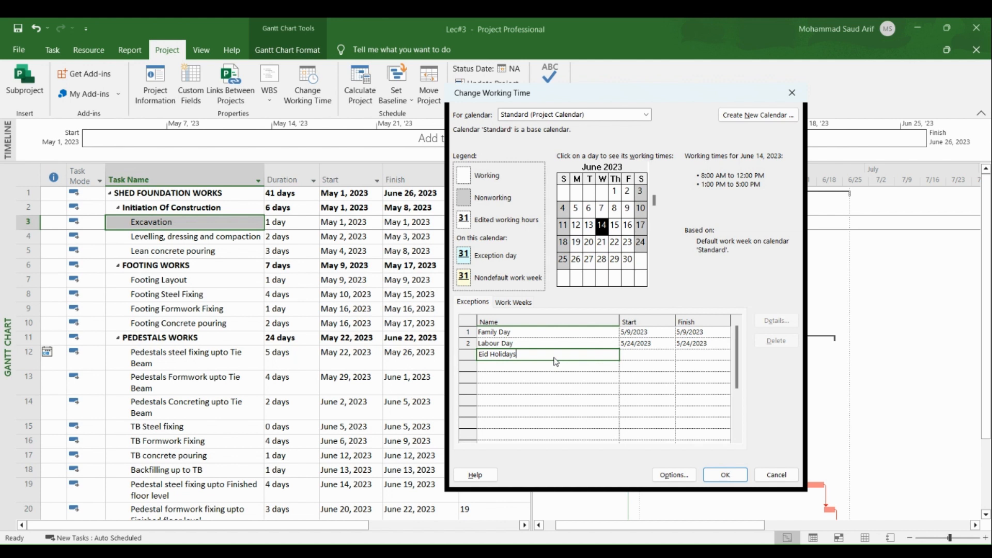
{"action": "left_click", "coordinate": [554, 388]}
{"action": "left_click", "coordinate": [547, 365]}
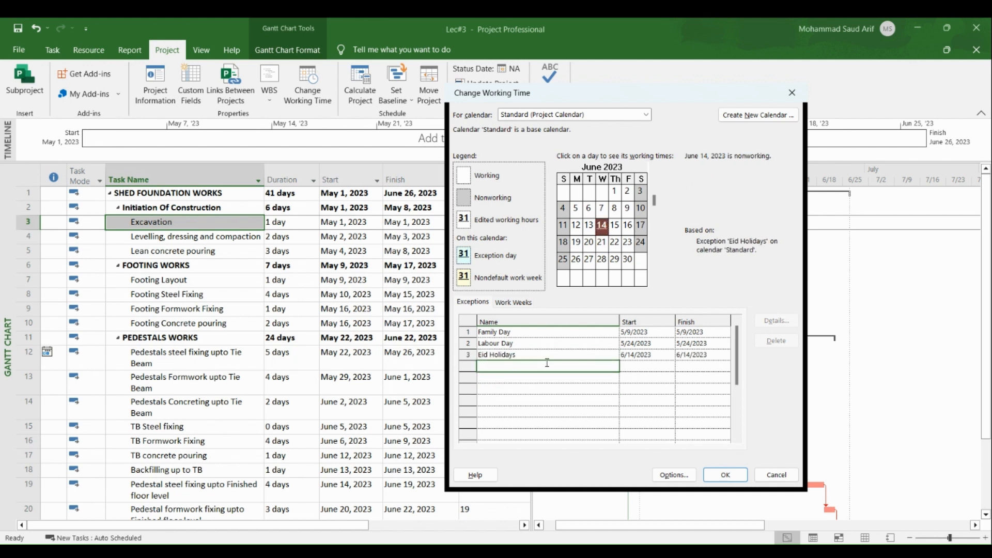
Step: Set the Eid Holidays exception's finish date to 6/16/2023 and check its days in the June calendar
{"action": "left_click", "coordinate": [548, 357]}
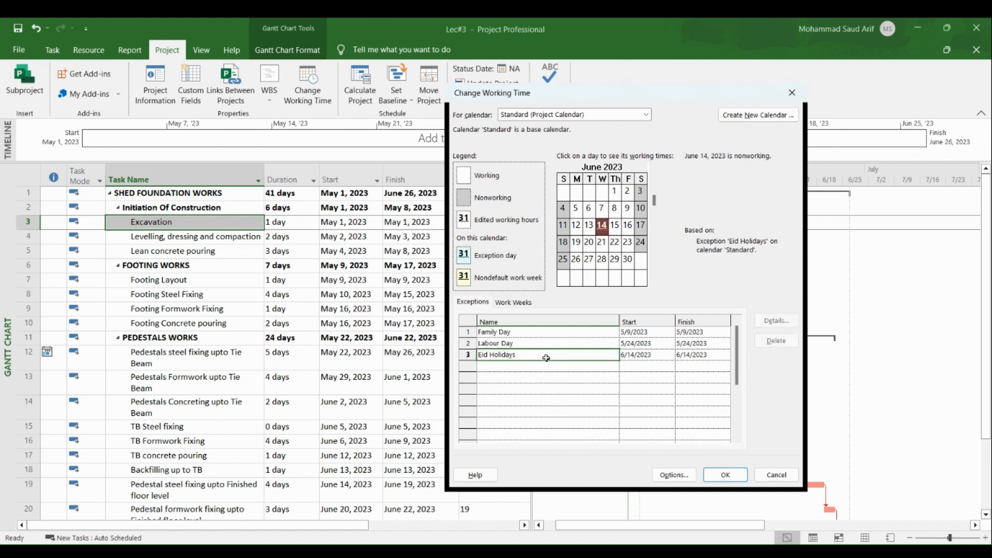
{"action": "left_click", "coordinate": [669, 356]}
{"action": "left_click", "coordinate": [684, 355]}
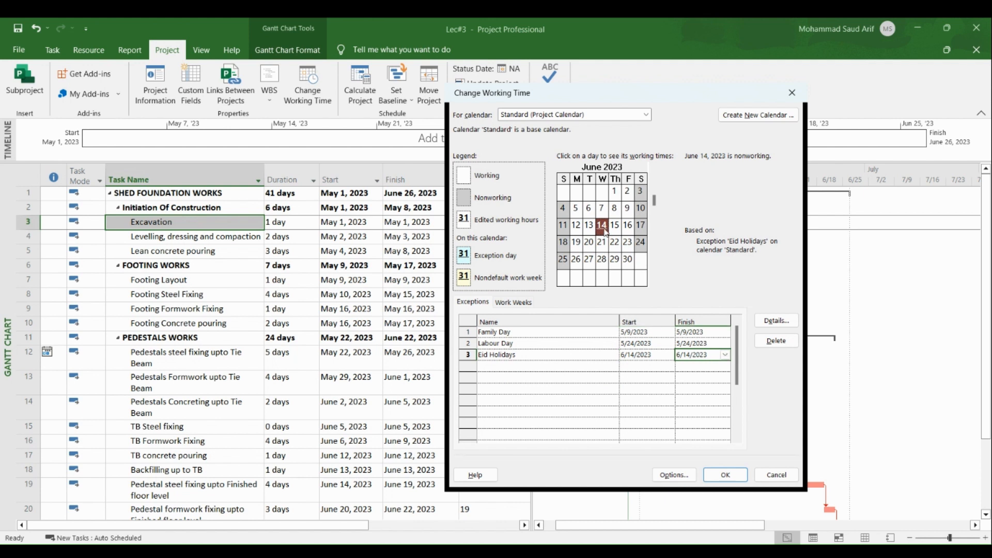
{"action": "left_click", "coordinate": [727, 356]}
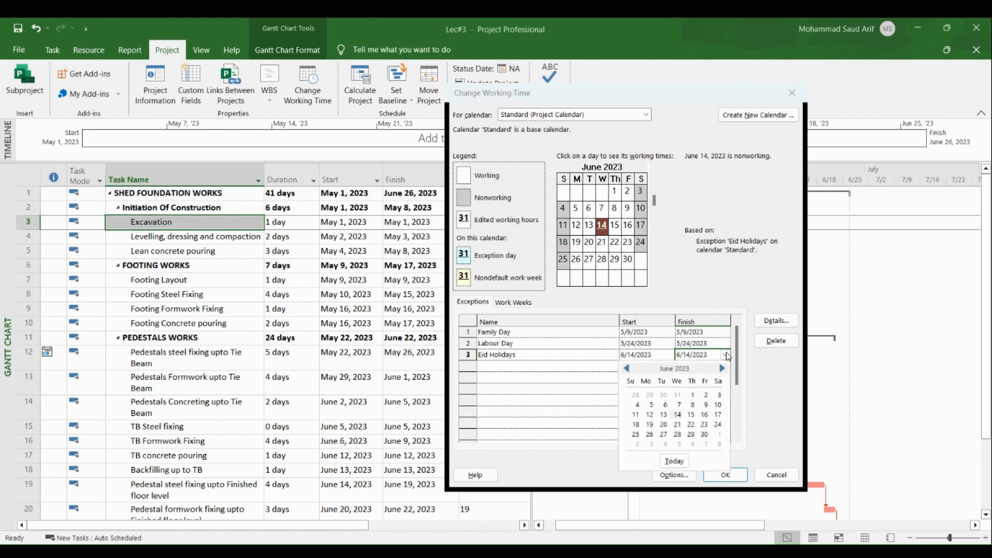
{"action": "left_click", "coordinate": [706, 415]}
{"action": "left_click", "coordinate": [661, 401]}
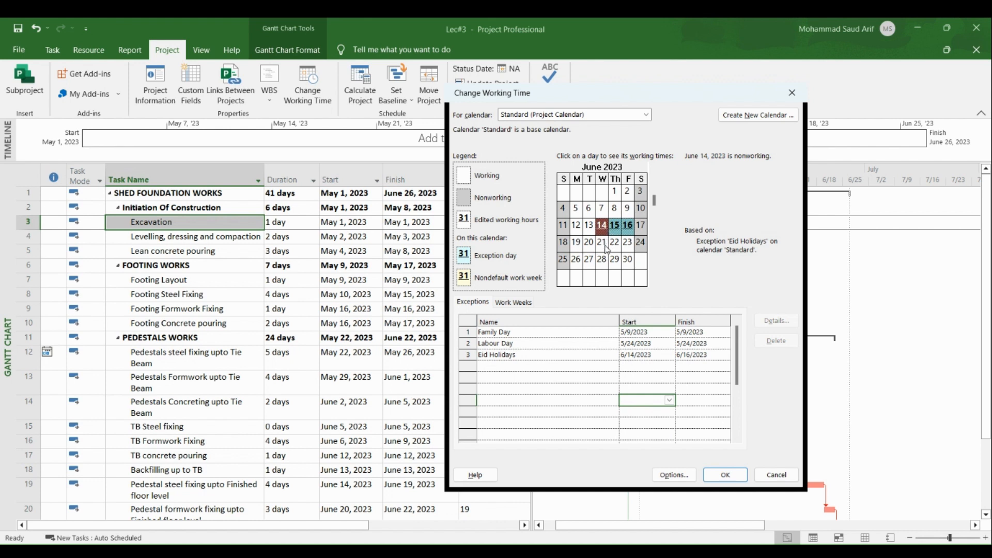
{"action": "left_click", "coordinate": [602, 242]}
{"action": "left_click", "coordinate": [602, 225]}
{"action": "left_click", "coordinate": [627, 228]}
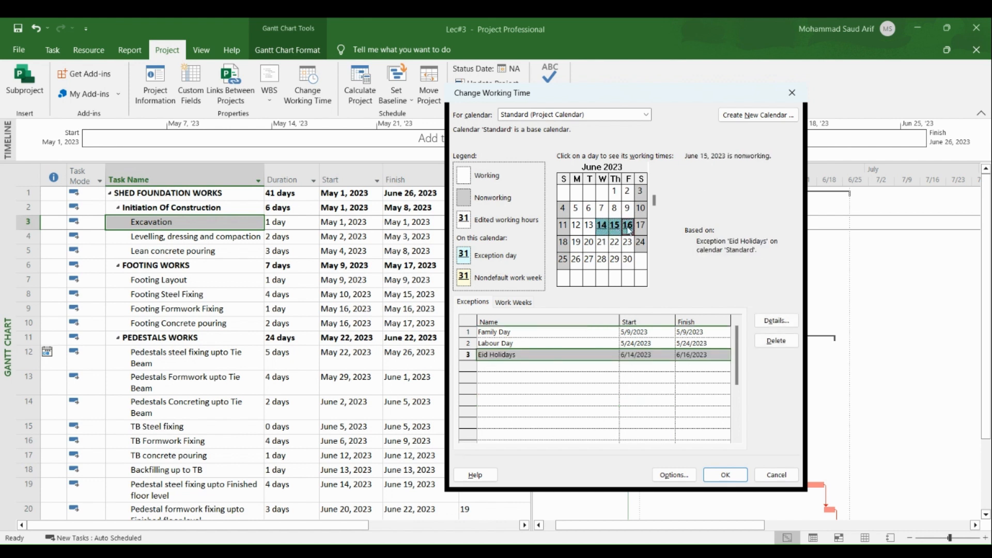
Step: Make the Family Day exception recur yearly on May 9, ending after 2 occurrences
{"action": "left_click", "coordinate": [587, 331]}
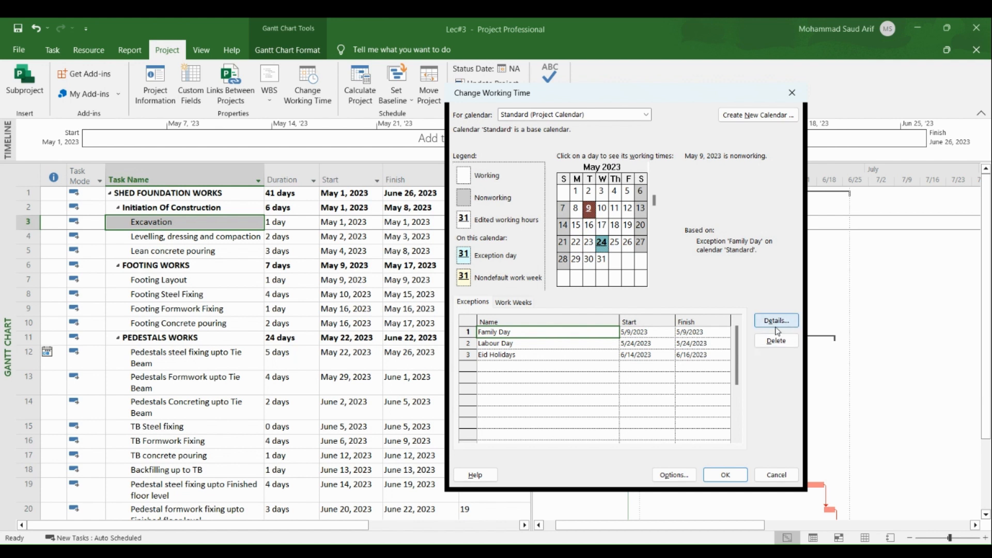
{"action": "left_click", "coordinate": [638, 334]}
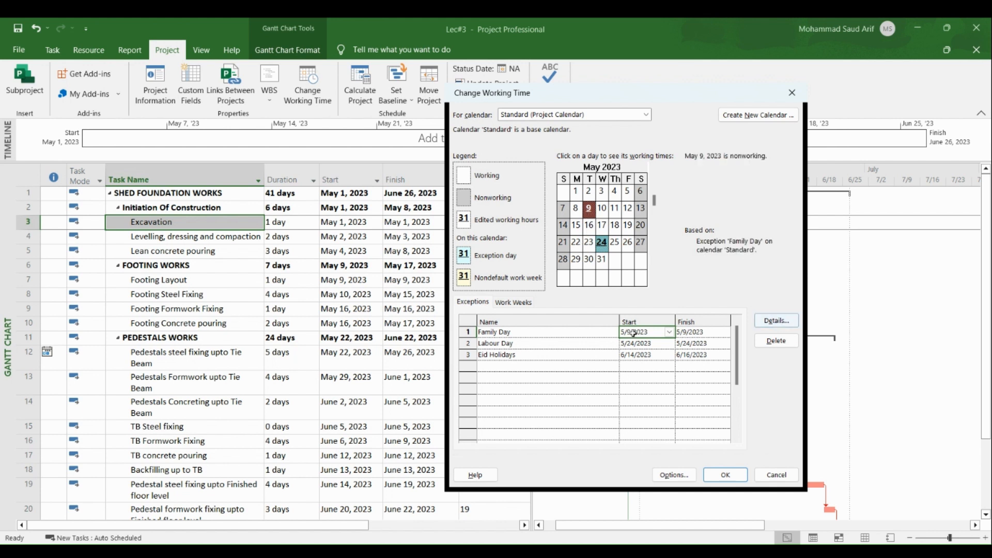
{"action": "left_click", "coordinate": [609, 334]}
{"action": "left_click", "coordinate": [777, 321]}
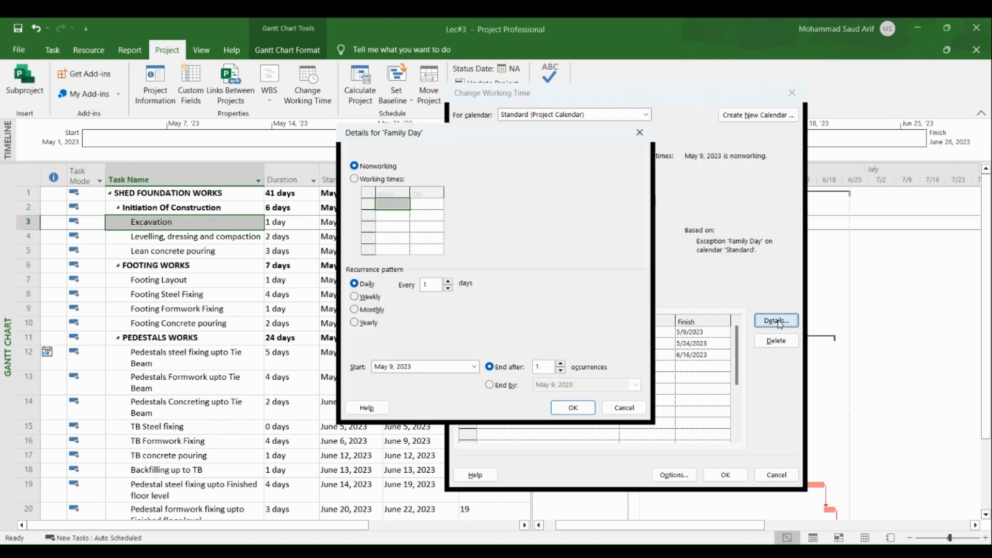
{"action": "left_click", "coordinate": [356, 322]}
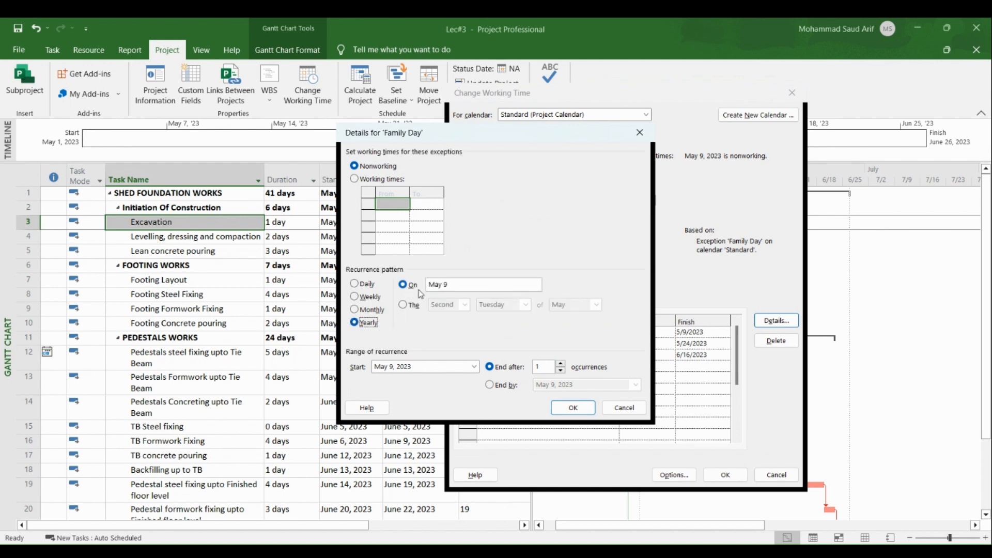
{"action": "left_click", "coordinate": [475, 286]}
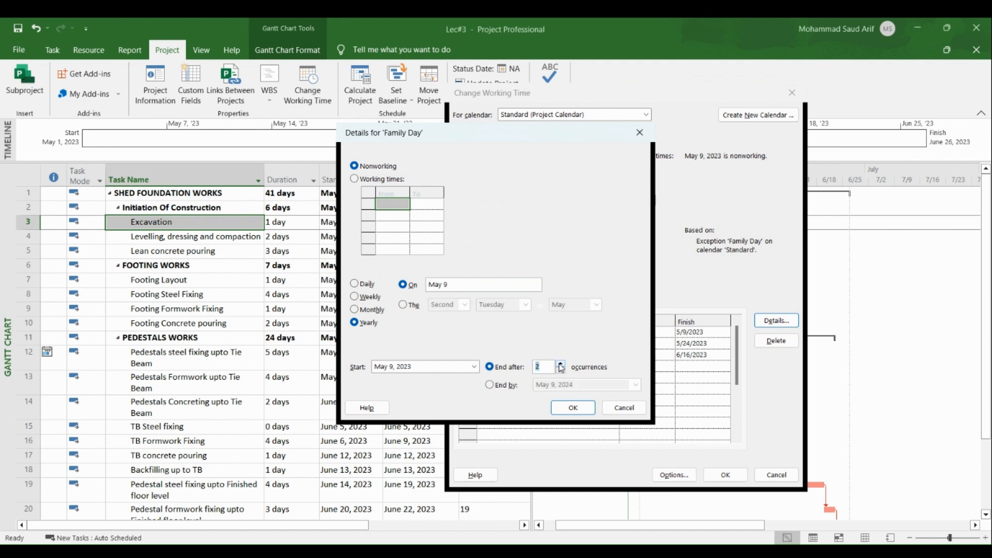
{"action": "left_click", "coordinate": [573, 407]}
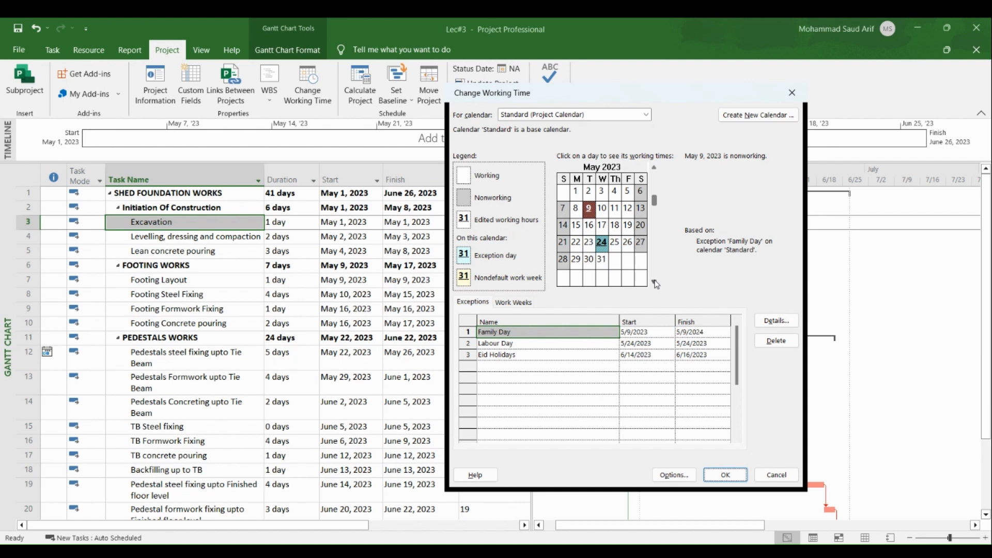
Step: Browse the calendar from May 2023 to May 2024 and check the yearly recurrence of Family Day on May 9
{"action": "left_click", "coordinate": [589, 209]}
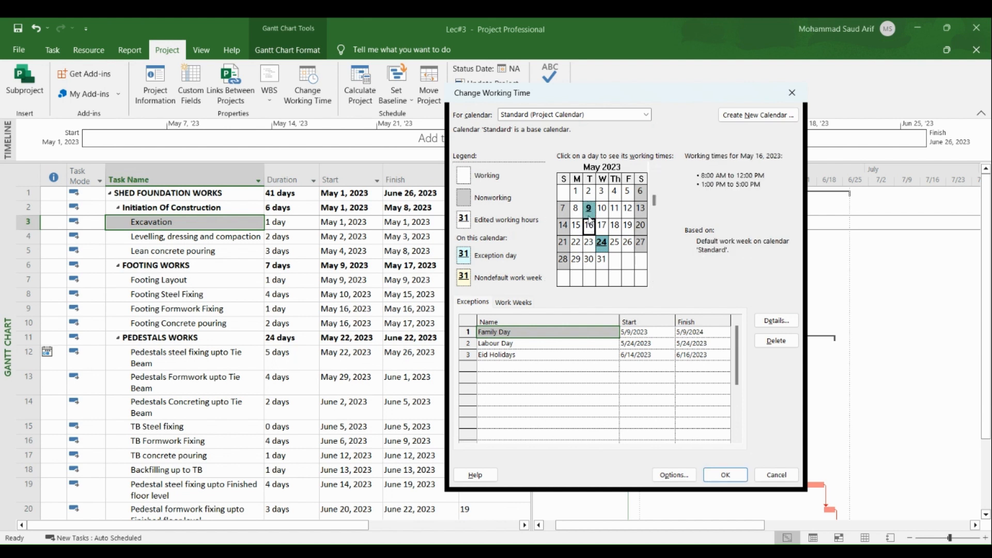
{"action": "left_click", "coordinate": [655, 283]}
{"action": "left_click", "coordinate": [654, 282]}
{"action": "left_click", "coordinate": [655, 283]}
{"action": "left_click", "coordinate": [655, 283]}
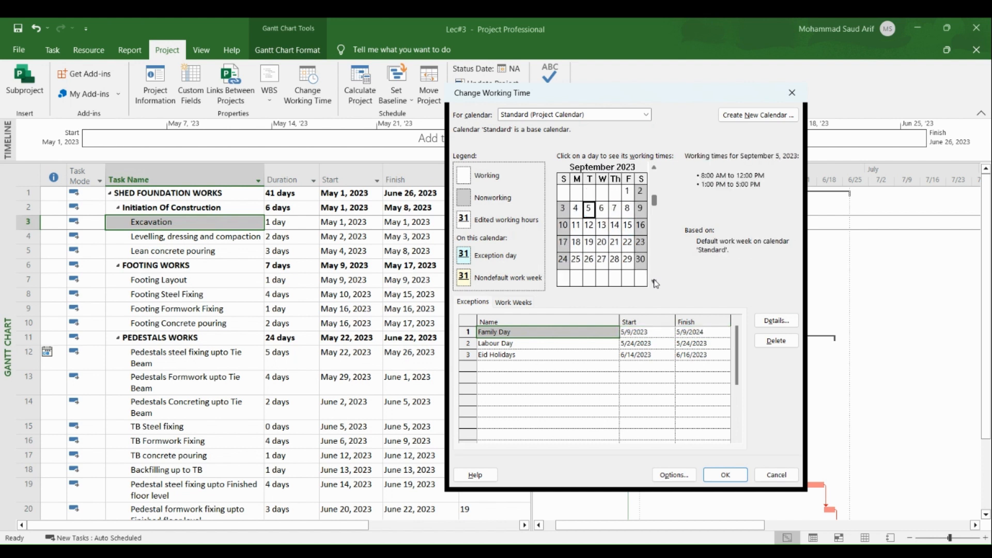
{"action": "left_click", "coordinate": [654, 283]}
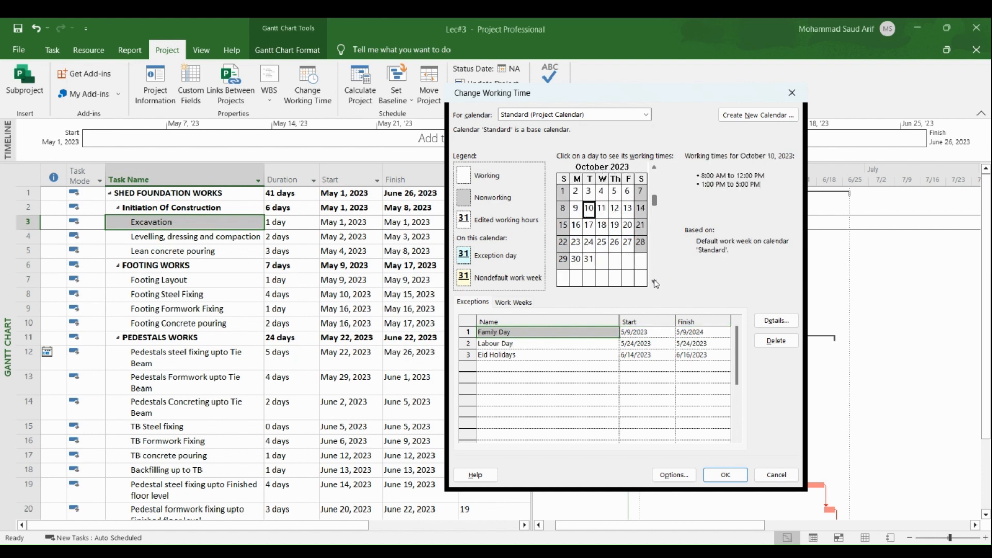
{"action": "left_click", "coordinate": [655, 283]}
{"action": "left_click", "coordinate": [655, 283]}
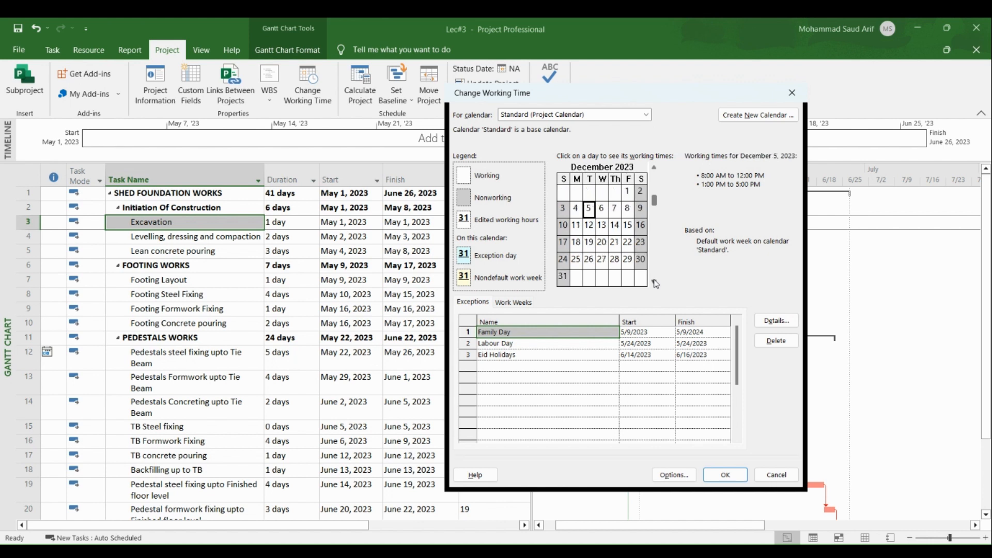
{"action": "left_click", "coordinate": [655, 282]}
{"action": "left_click", "coordinate": [654, 283]}
{"action": "left_click", "coordinate": [654, 283]}
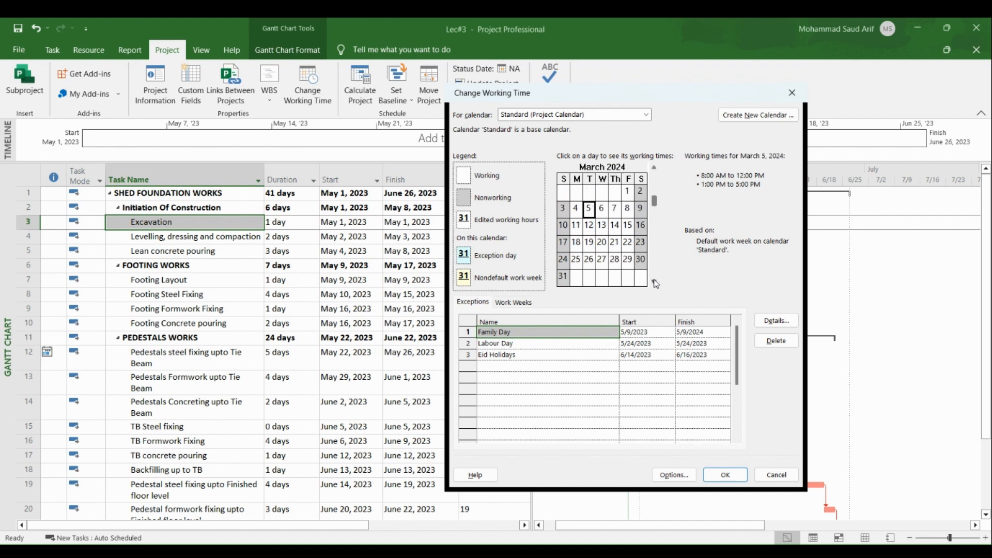
{"action": "left_click", "coordinate": [655, 282]}
{"action": "left_click", "coordinate": [655, 283]}
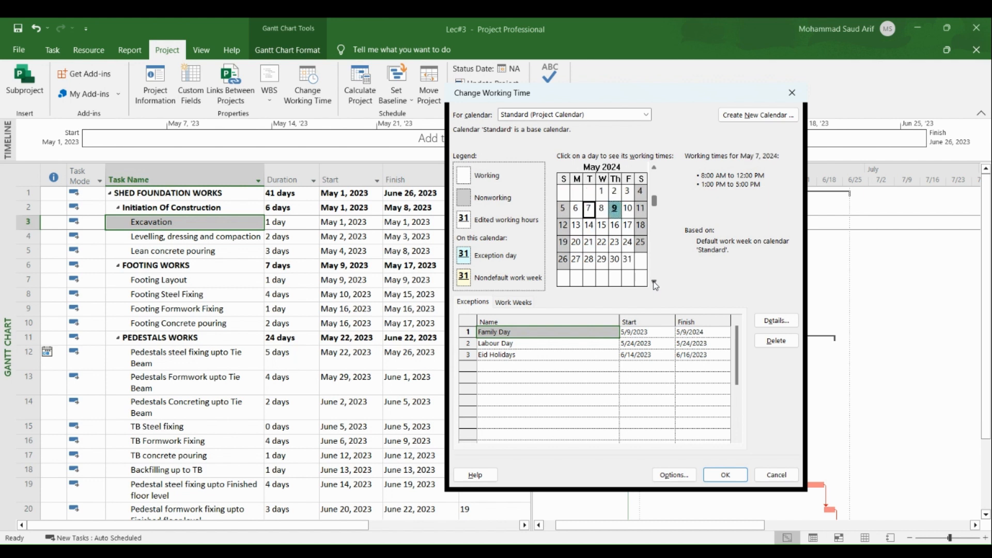
{"action": "left_click", "coordinate": [620, 214]}
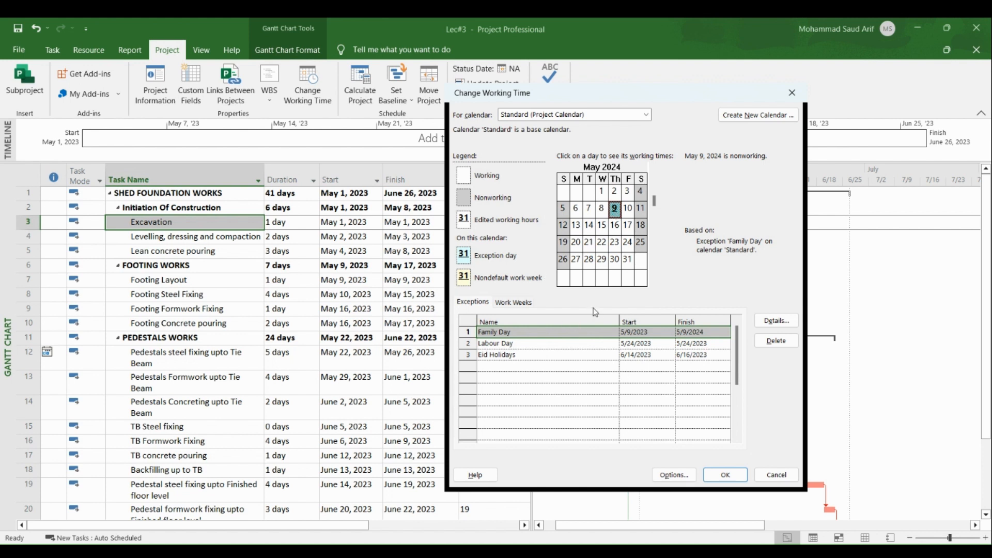
Step: Check the Labour Day exception and the working times of May 29 and 30, 2023 in the calendar, and view the work weeks list
{"action": "left_click", "coordinate": [540, 346]}
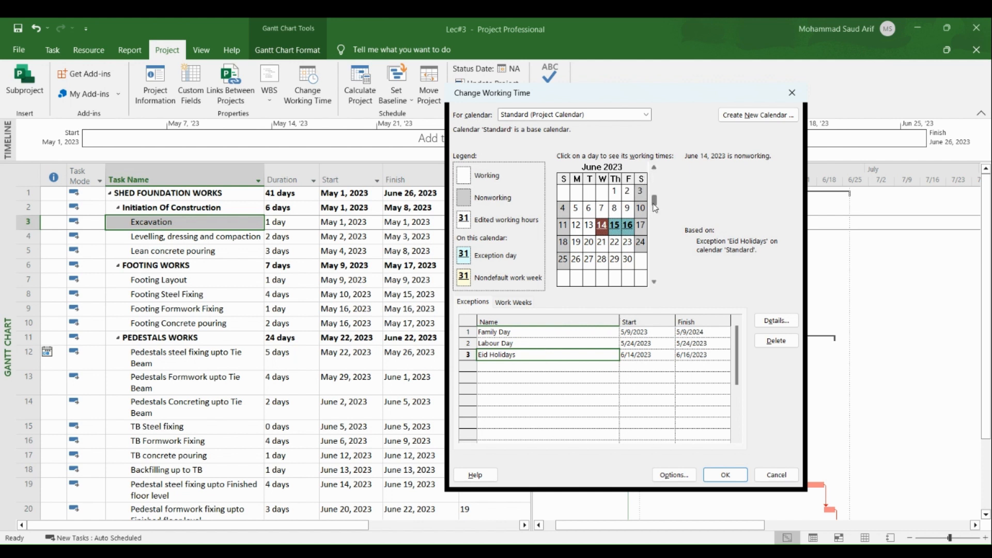
{"action": "left_click", "coordinate": [653, 168]}
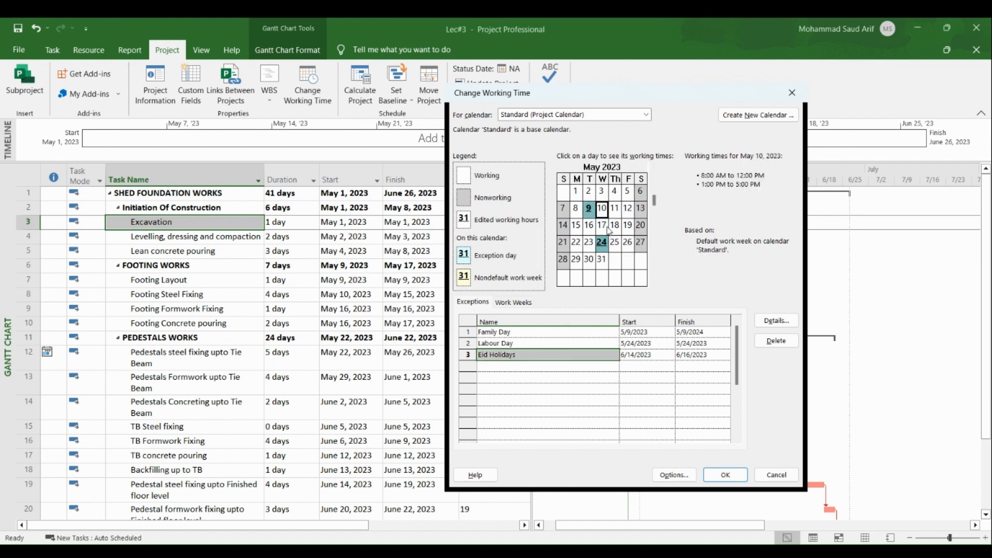
{"action": "left_click", "coordinate": [606, 244]}
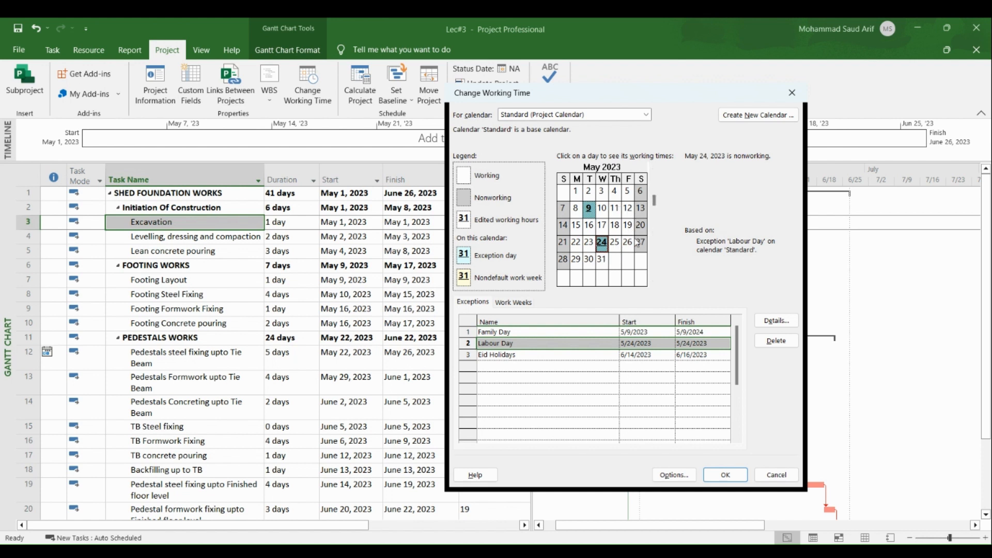
{"action": "left_click", "coordinate": [589, 262]}
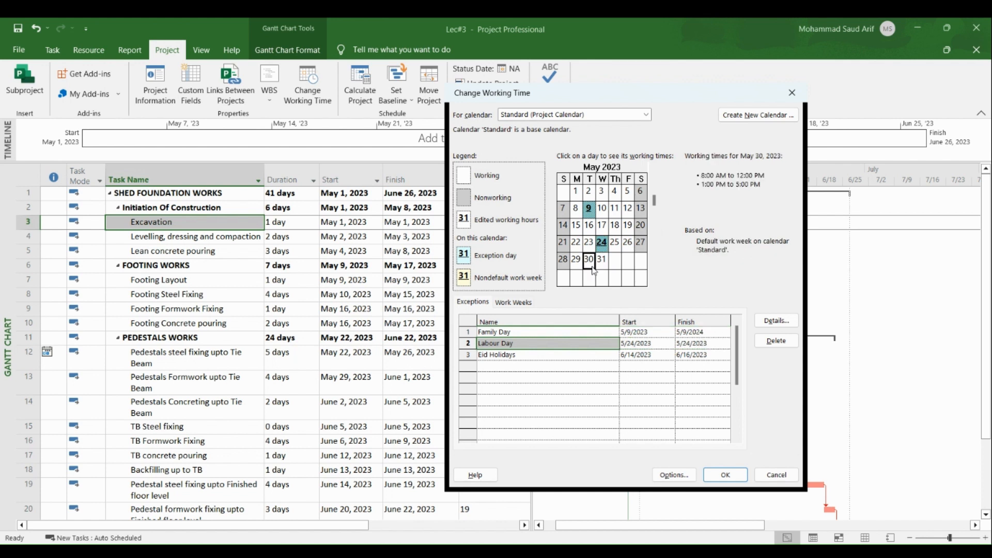
{"action": "left_click", "coordinate": [578, 265]}
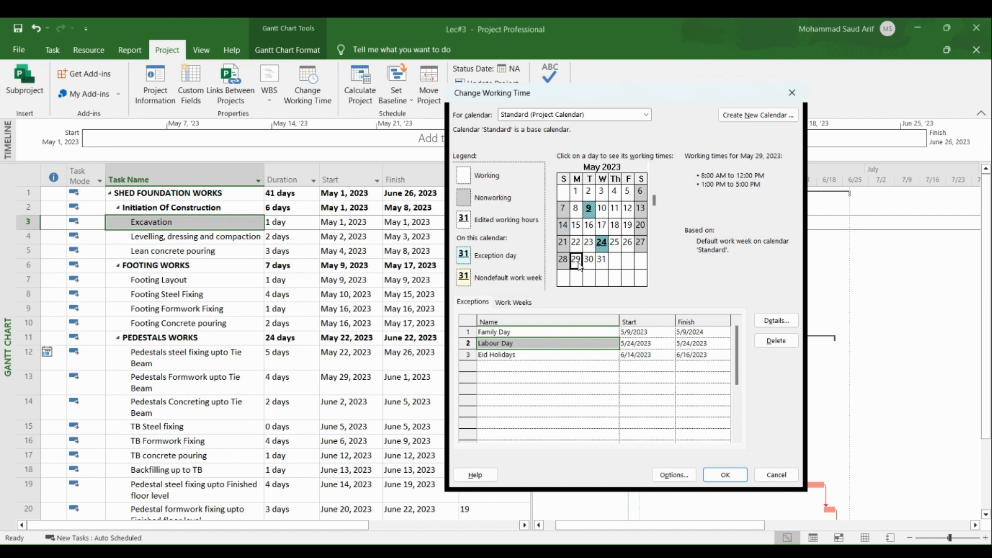
{"action": "left_click", "coordinate": [517, 304]}
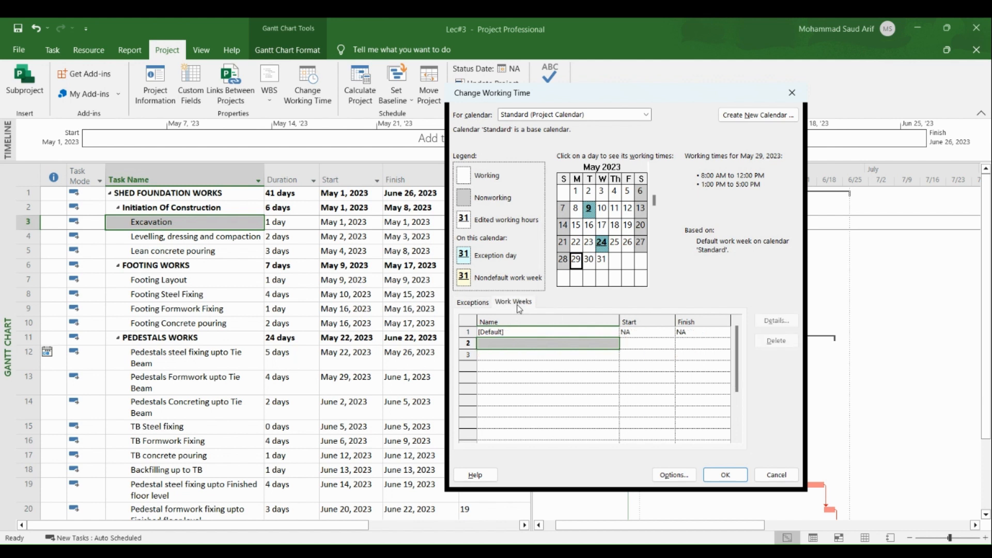
{"action": "left_click", "coordinate": [476, 304]}
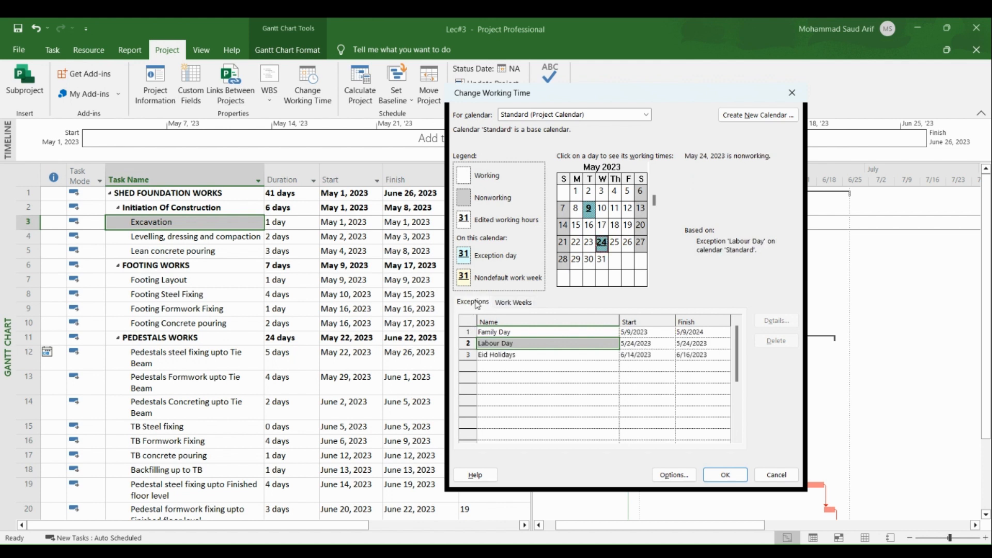
{"action": "left_click", "coordinate": [581, 263]}
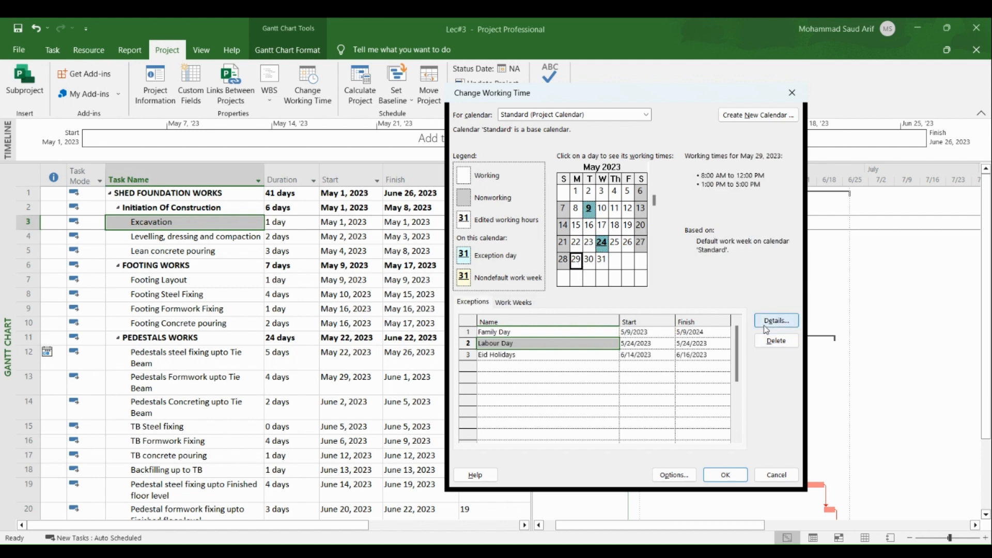
Step: Set Monday to nonworking time in the [Default] work week and check the Mondays of April and May 2023
{"action": "left_click", "coordinate": [504, 304]}
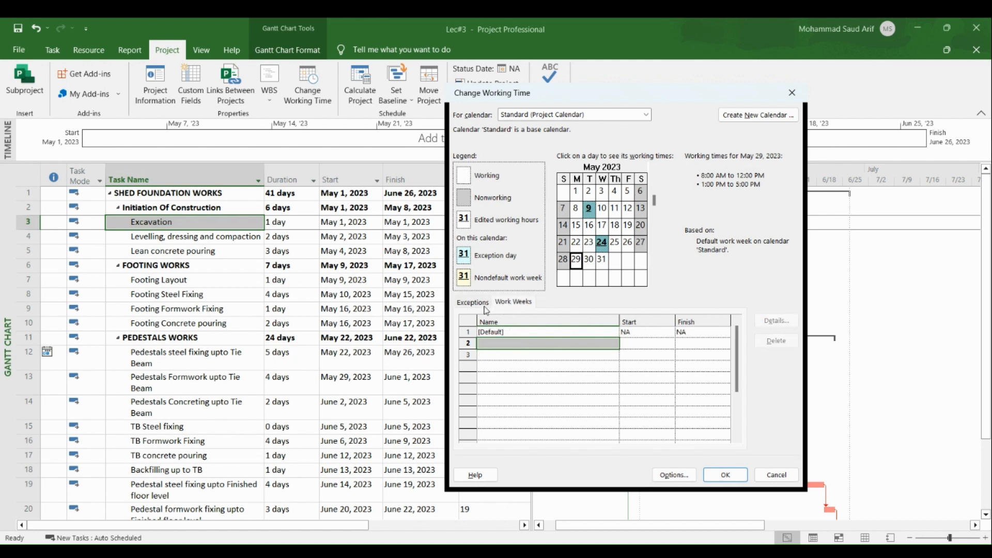
{"action": "left_click", "coordinate": [516, 332]}
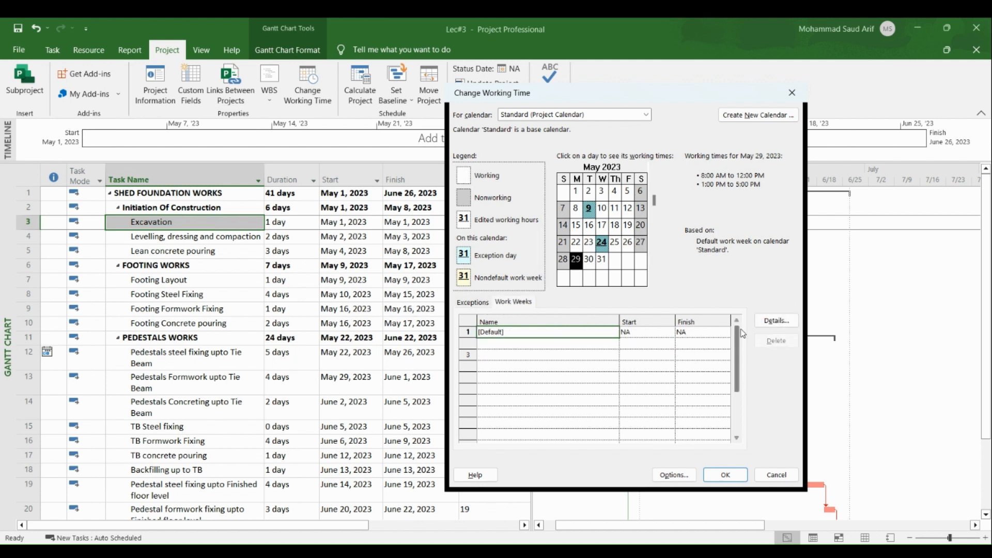
{"action": "left_click", "coordinate": [778, 323]}
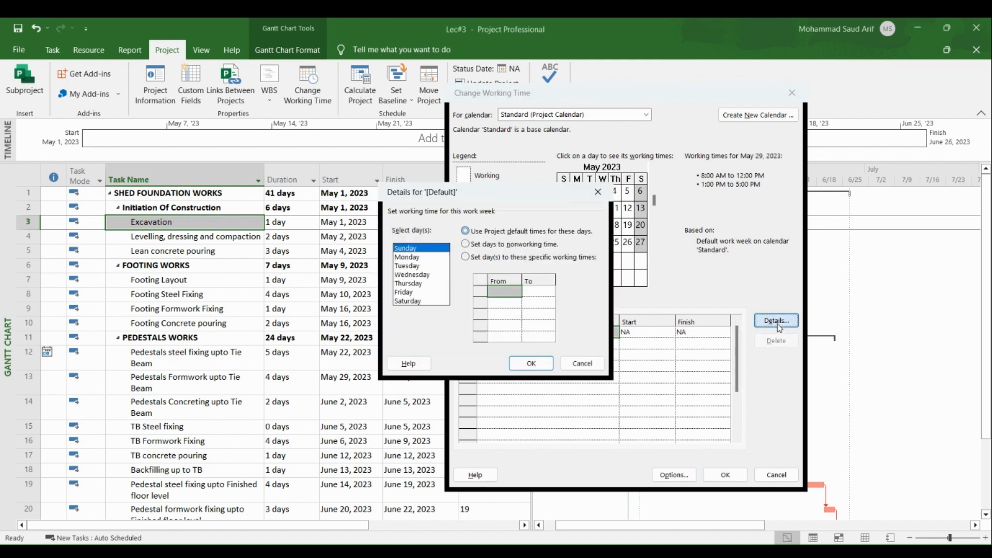
{"action": "left_click", "coordinate": [407, 257]}
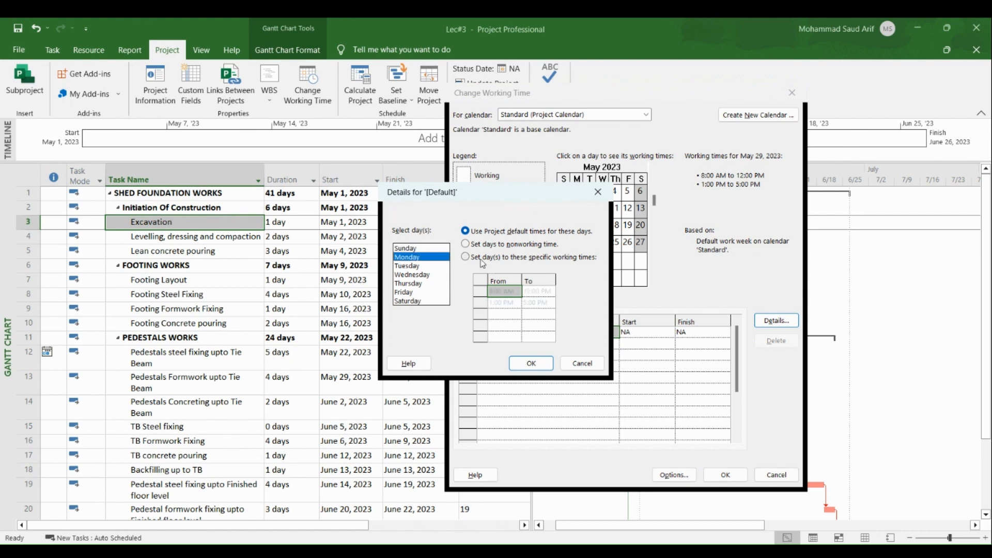
{"action": "left_click", "coordinate": [469, 245]}
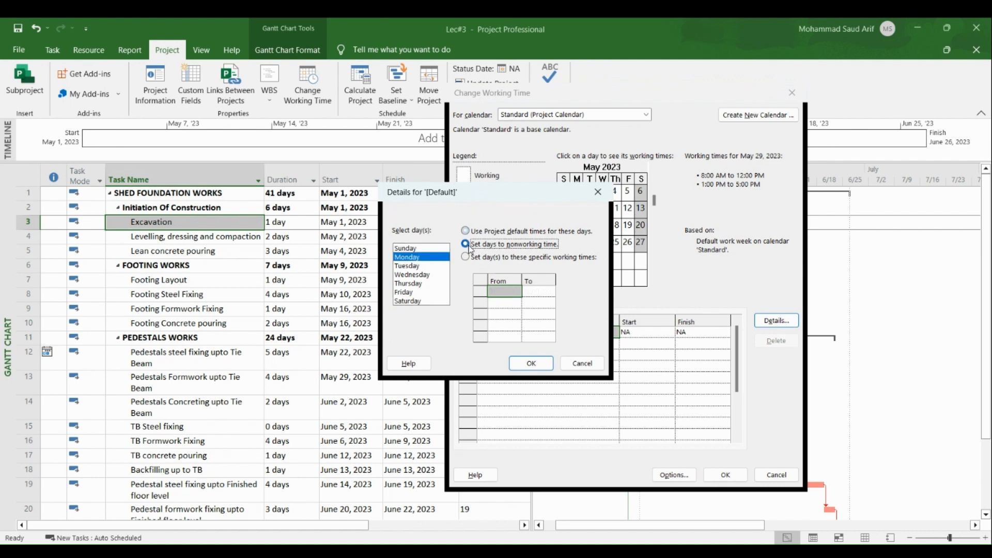
{"action": "left_click", "coordinate": [531, 364]}
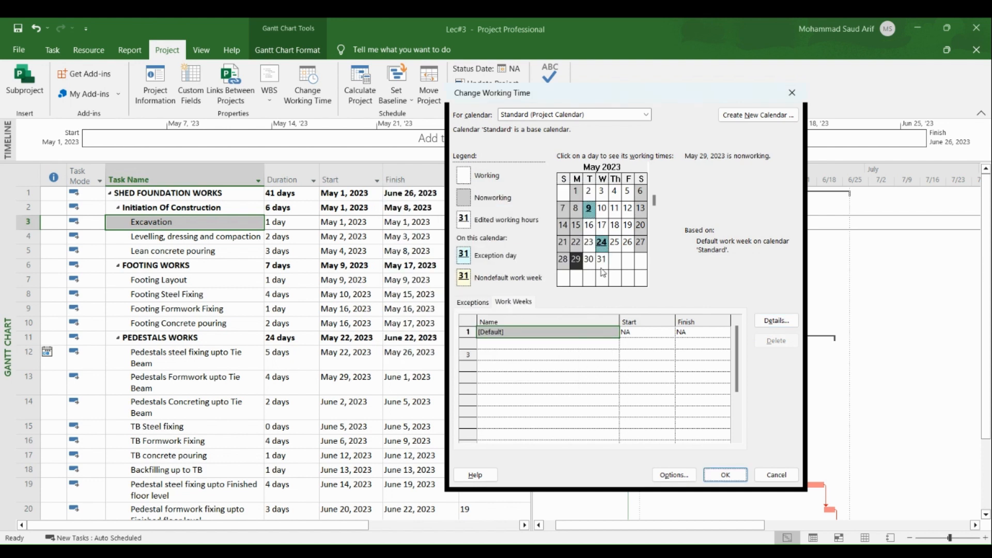
{"action": "scroll", "coordinate": [579, 256], "scroll_direction": "up", "scroll_amount": 1}
{"action": "left_click", "coordinate": [577, 260]}
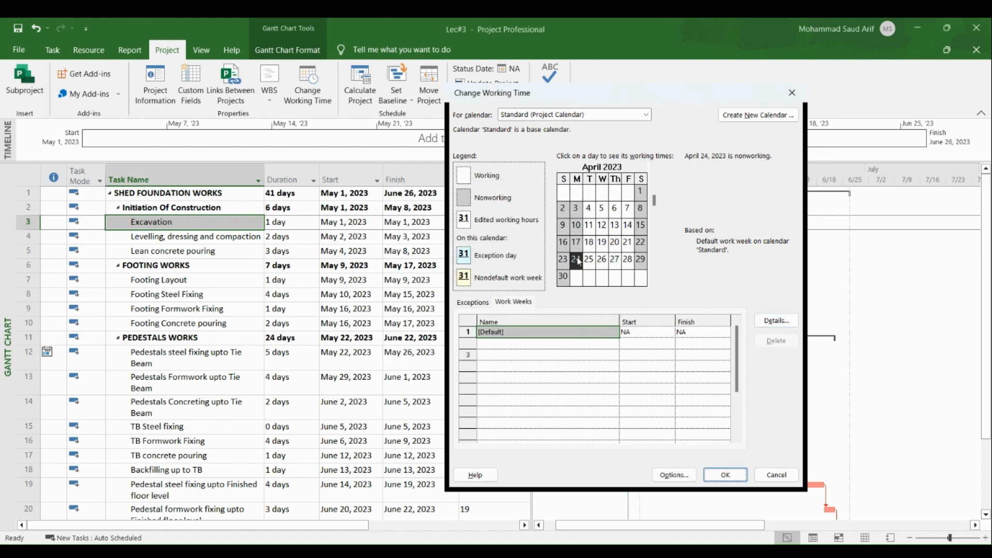
{"action": "scroll", "coordinate": [577, 260], "scroll_direction": "down", "scroll_amount": 1}
{"action": "left_click", "coordinate": [576, 259]}
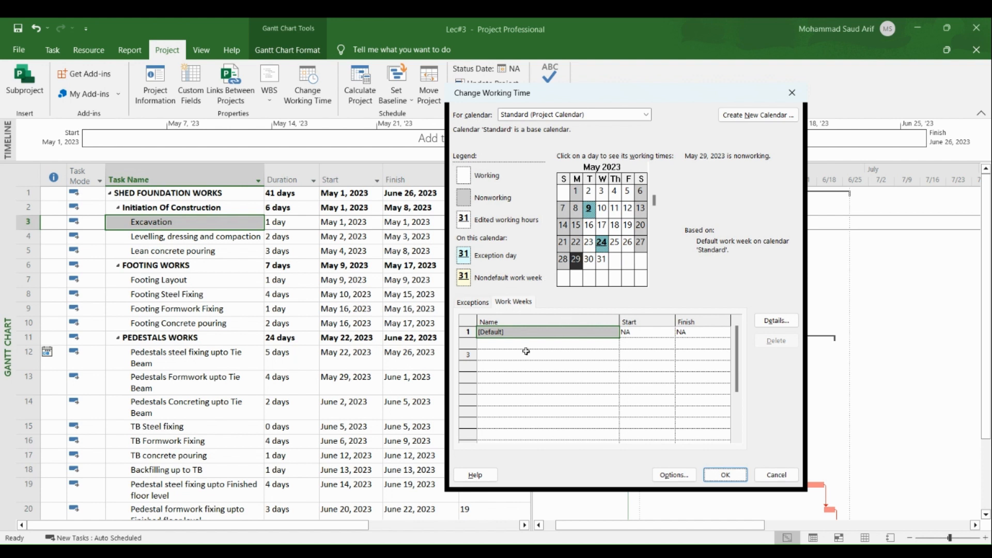
Step: Create a base calendar named Pedestal Subcontractor as a copy of Standard, saving the changes made to the Standard calendar
{"action": "left_click", "coordinate": [737, 116]}
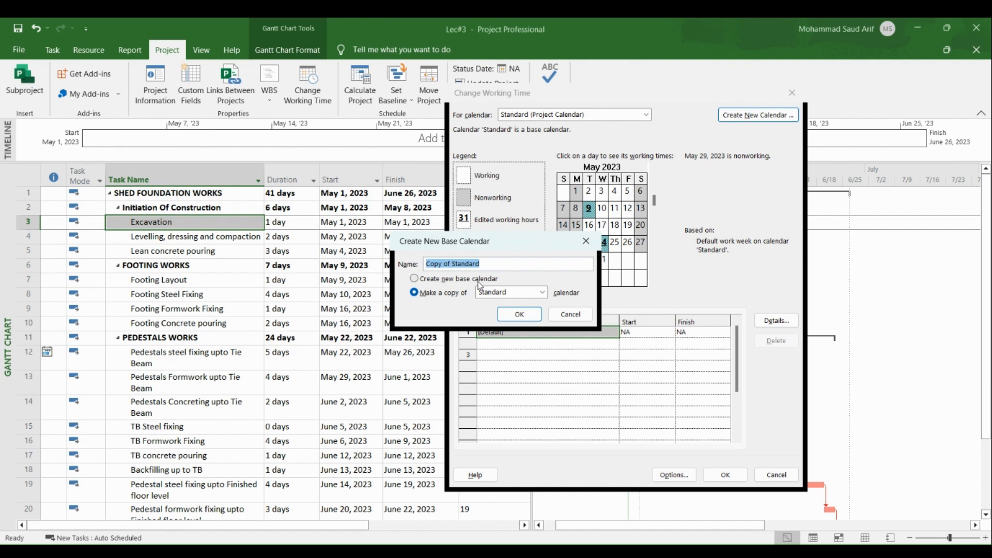
{"action": "type", "text": "Ped"}
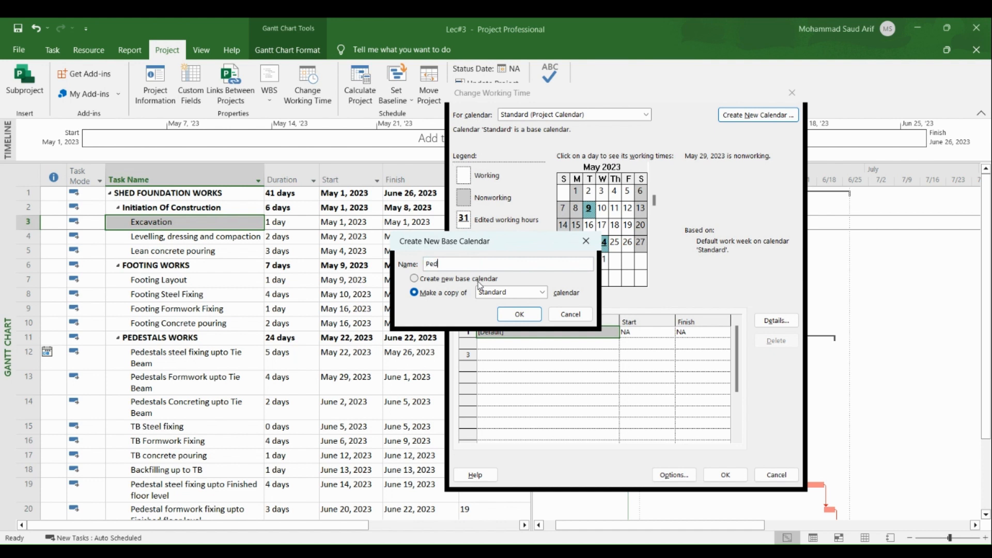
{"action": "type", "text": "estal Subcontractor"}
{"action": "left_click", "coordinate": [519, 314]}
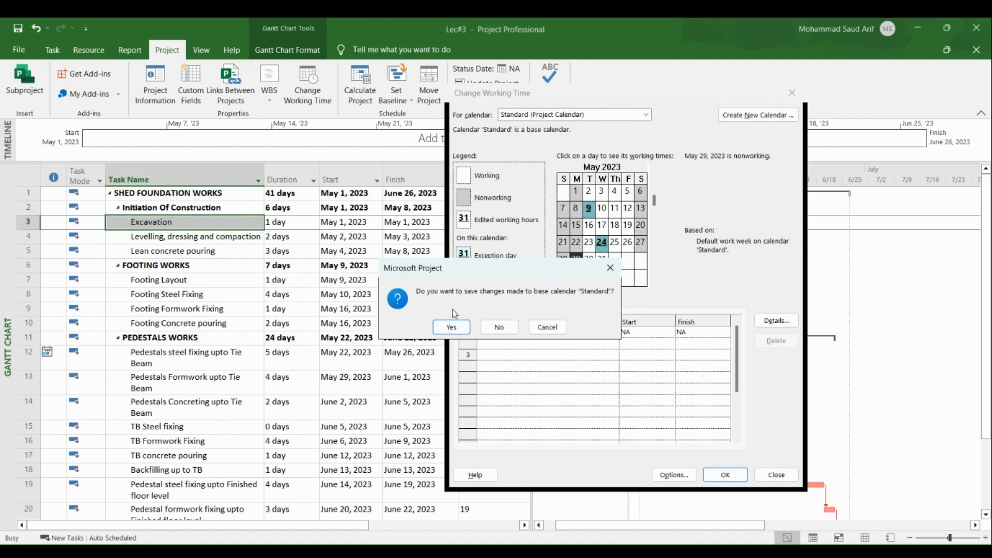
{"action": "left_click", "coordinate": [455, 329]}
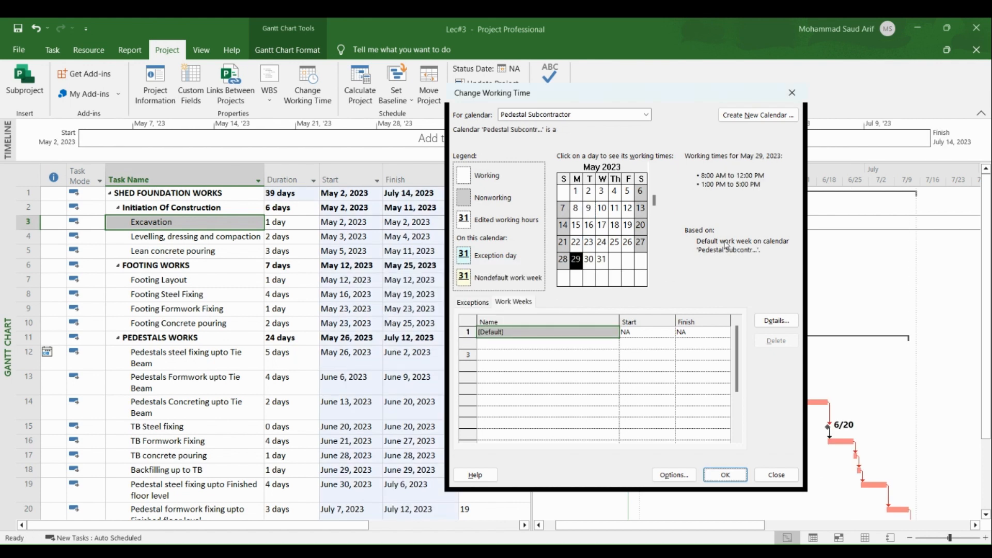
Step: Switch back to the Standard project calendar and apply the working time changes
{"action": "left_click", "coordinate": [649, 117]}
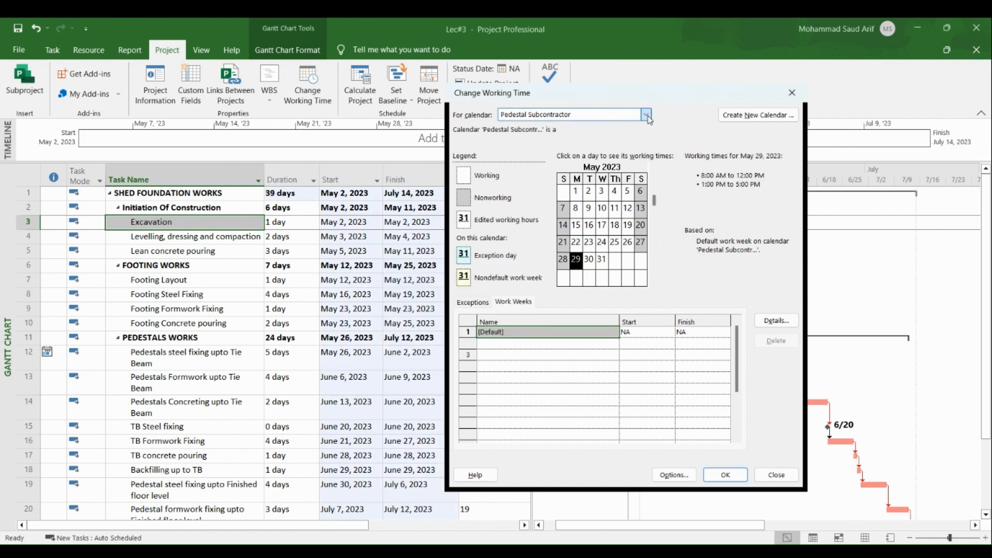
{"action": "left_click", "coordinate": [622, 147]}
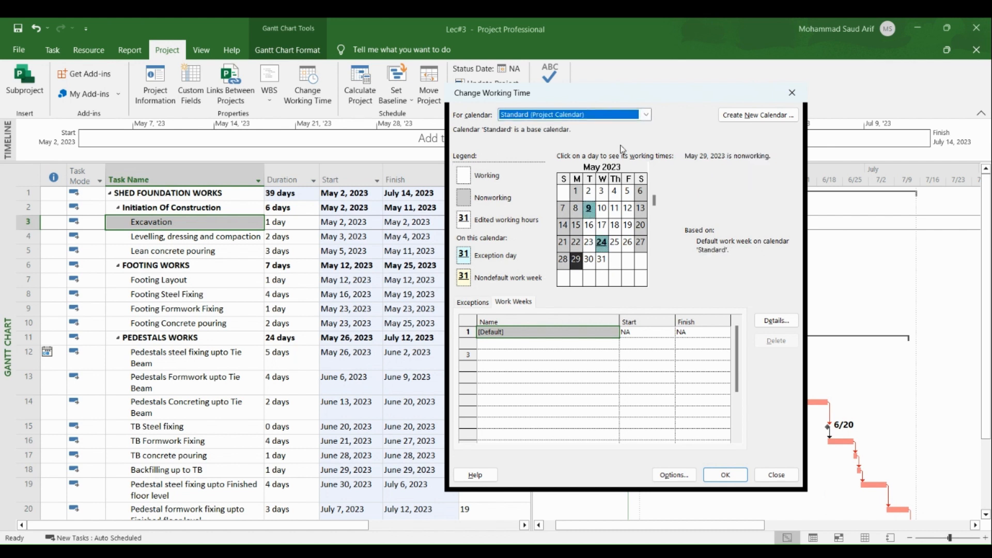
{"action": "left_click", "coordinate": [726, 475]}
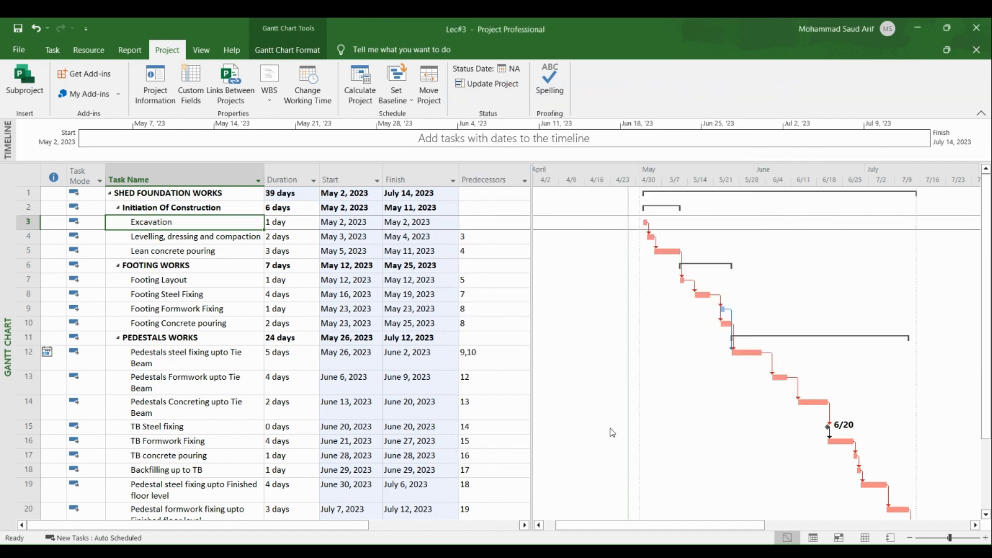
Step: Check the calendar assigned in the project information and recalculate the project
{"action": "left_click", "coordinate": [374, 247]}
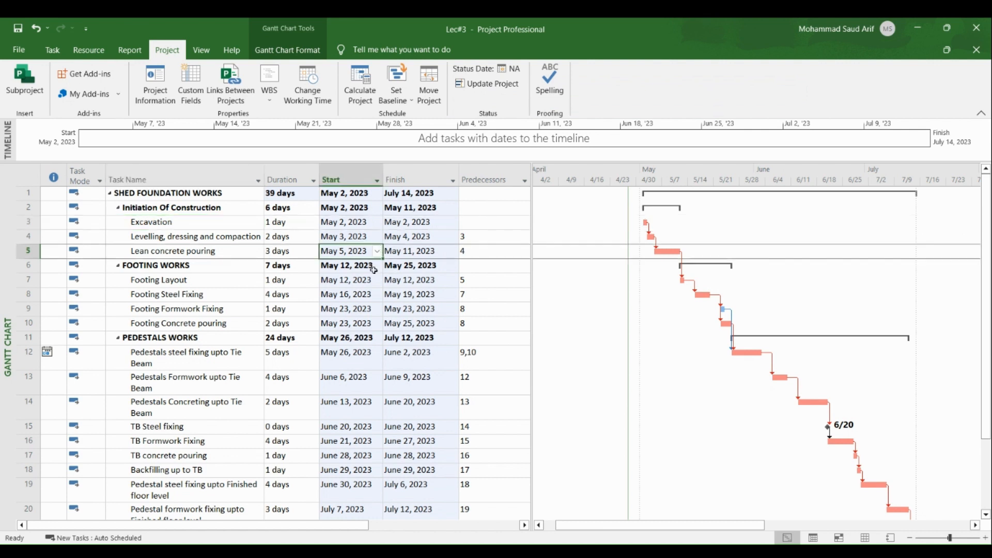
{"action": "left_click", "coordinate": [149, 102]}
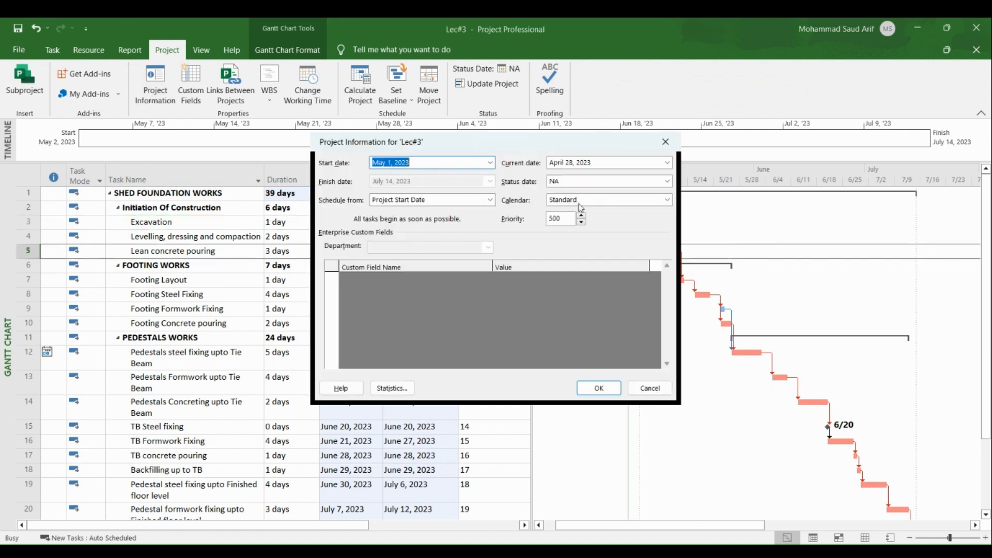
{"action": "left_click", "coordinate": [666, 141]}
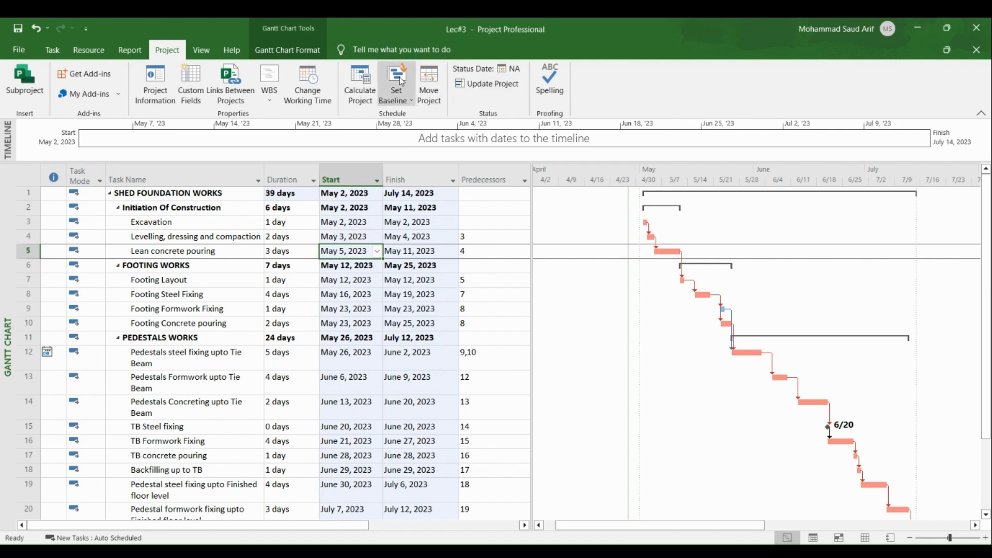
{"action": "left_click", "coordinate": [369, 82]}
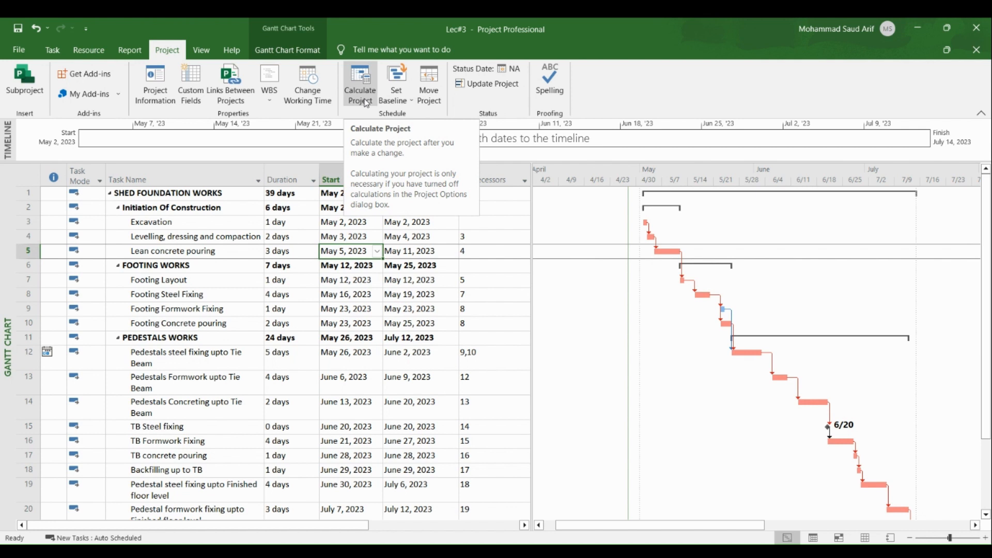
{"action": "left_click", "coordinate": [363, 98]}
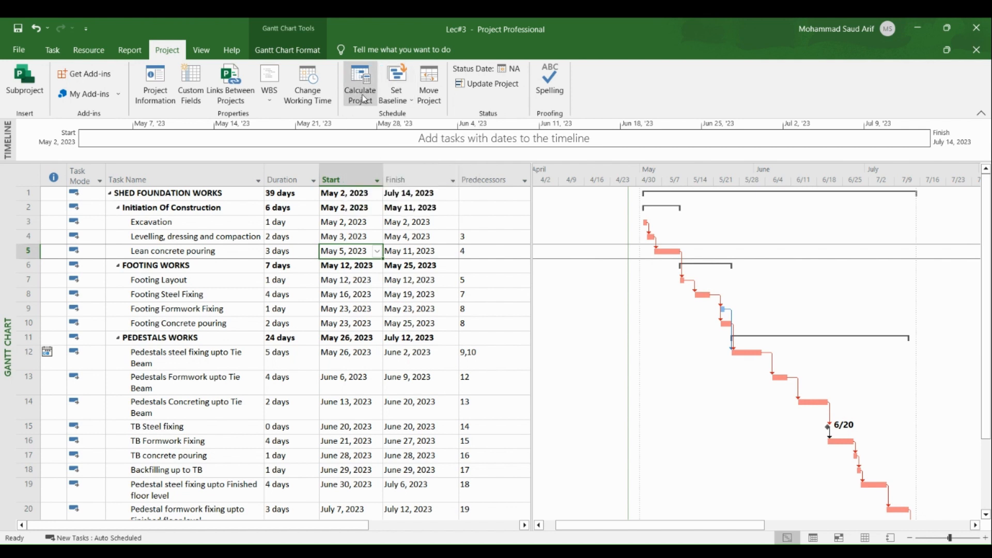
Step: Check the calendars listed in the working time settings and the calendar assigned in the project information
{"action": "left_click", "coordinate": [308, 88]}
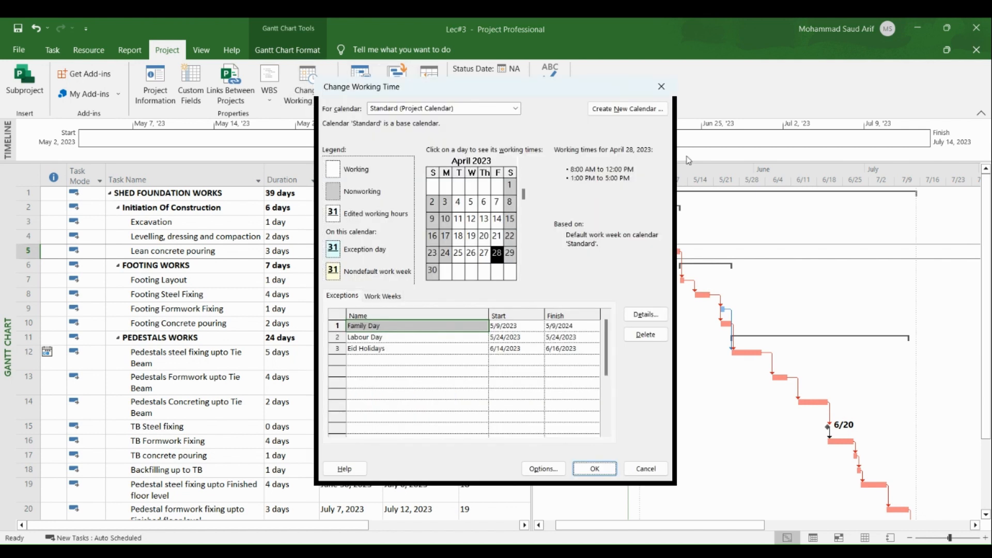
{"action": "left_click", "coordinate": [516, 109]}
{"action": "left_click", "coordinate": [465, 119]}
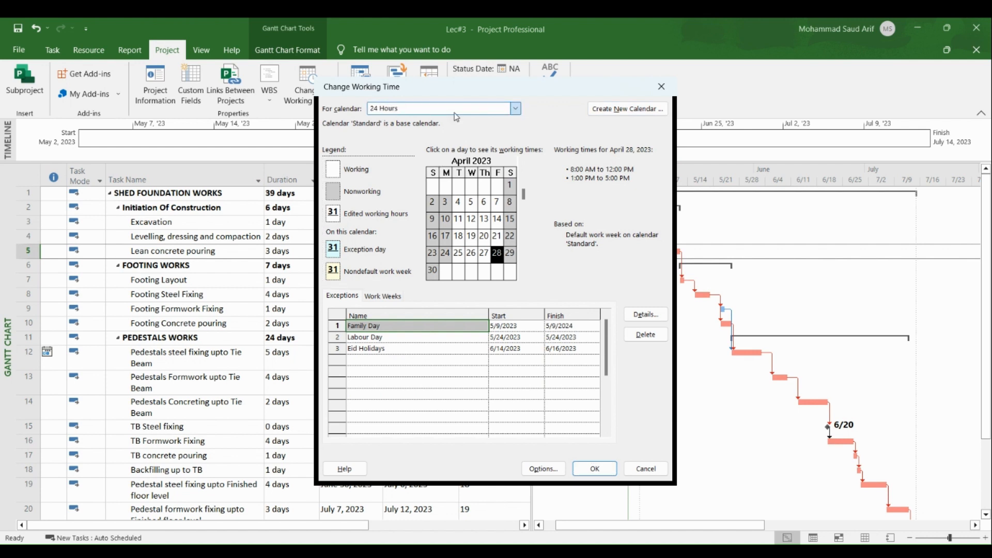
{"action": "left_click", "coordinate": [653, 91]}
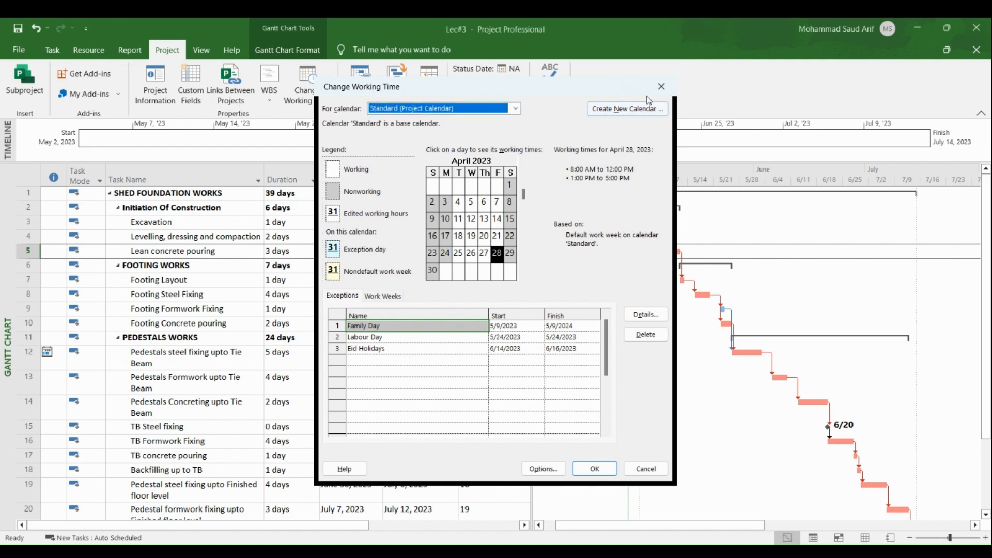
{"action": "left_click", "coordinate": [661, 87]}
{"action": "left_click", "coordinate": [156, 85]}
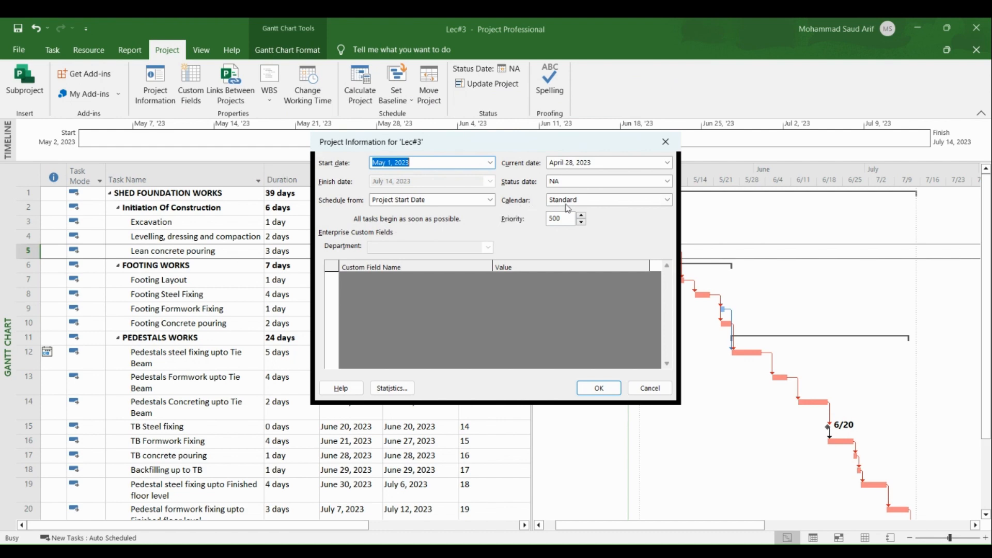
{"action": "key", "text": "Return"}
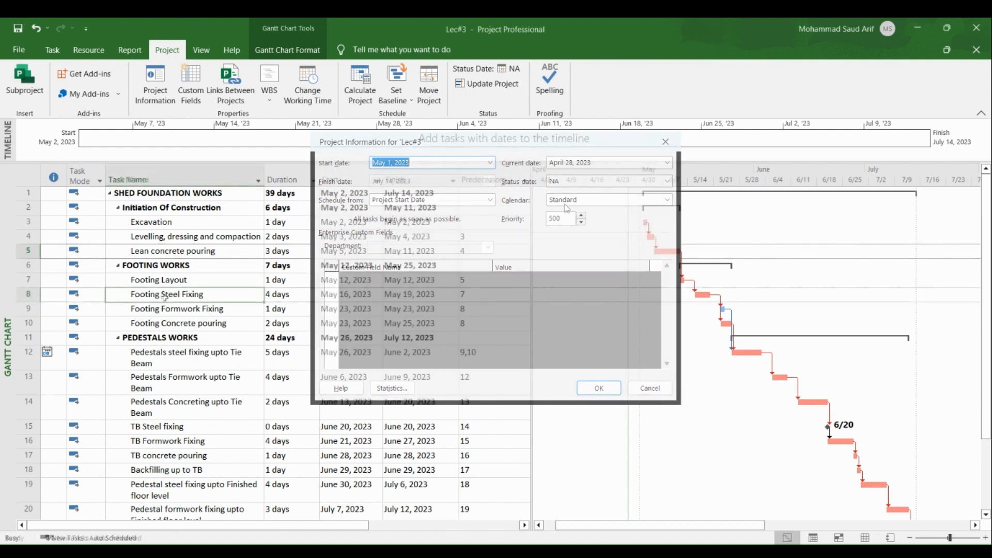
Step: Assign the Pedestal Subcontractor calendar to the Pedestals Formwork upto Tie Beam task
{"action": "left_click", "coordinate": [165, 297]}
{"action": "scroll", "coordinate": [175, 419], "scroll_direction": "down", "scroll_amount": 2}
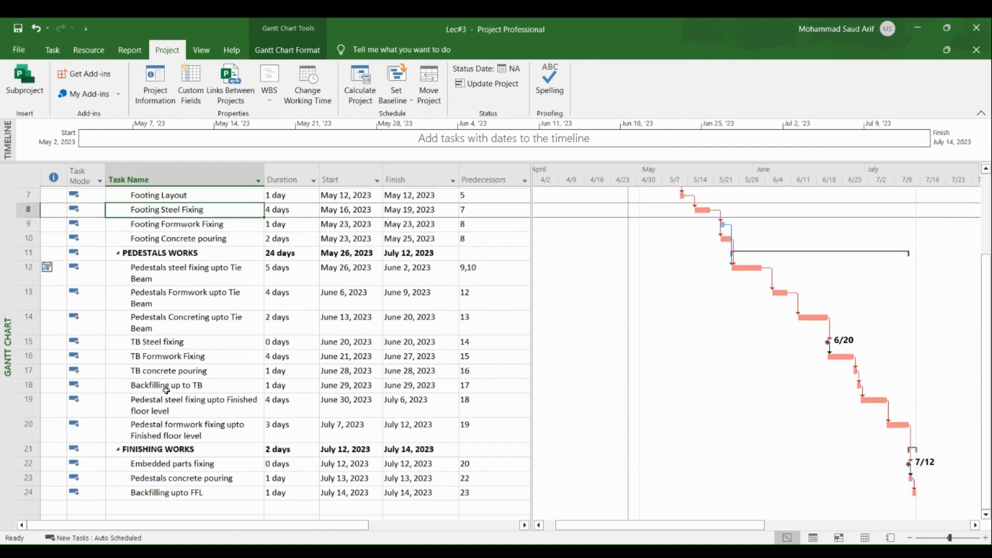
{"action": "left_click", "coordinate": [161, 319]}
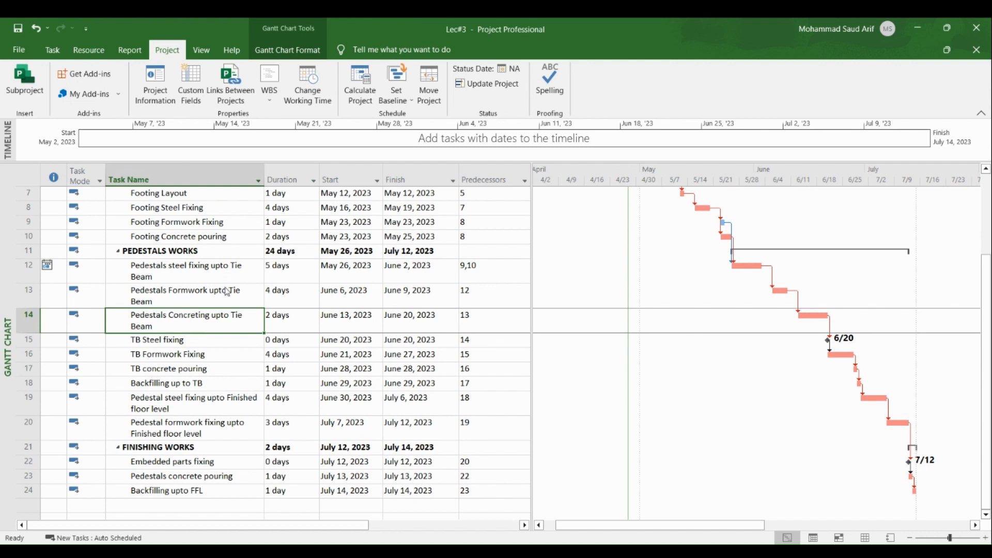
{"action": "double_click", "coordinate": [178, 291]}
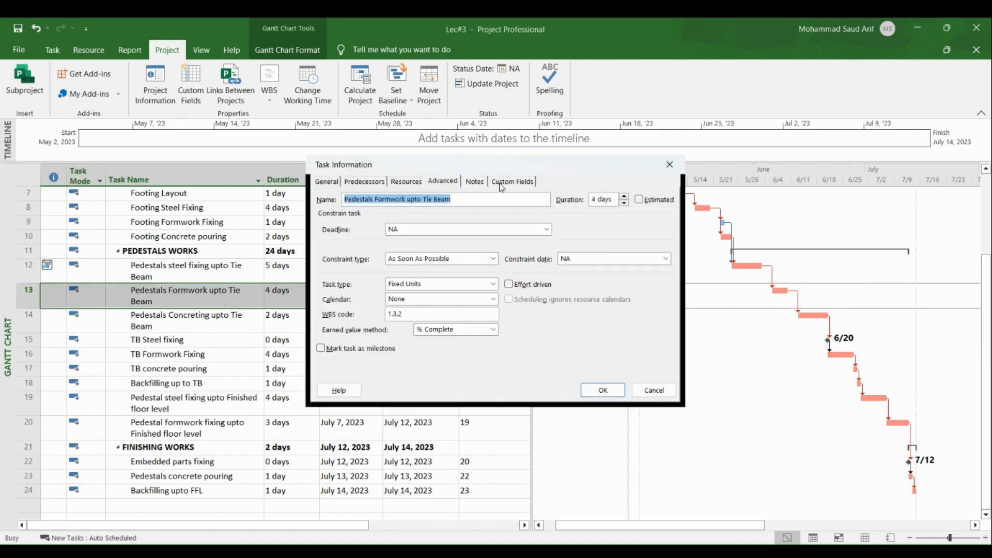
{"action": "left_click", "coordinate": [448, 183]}
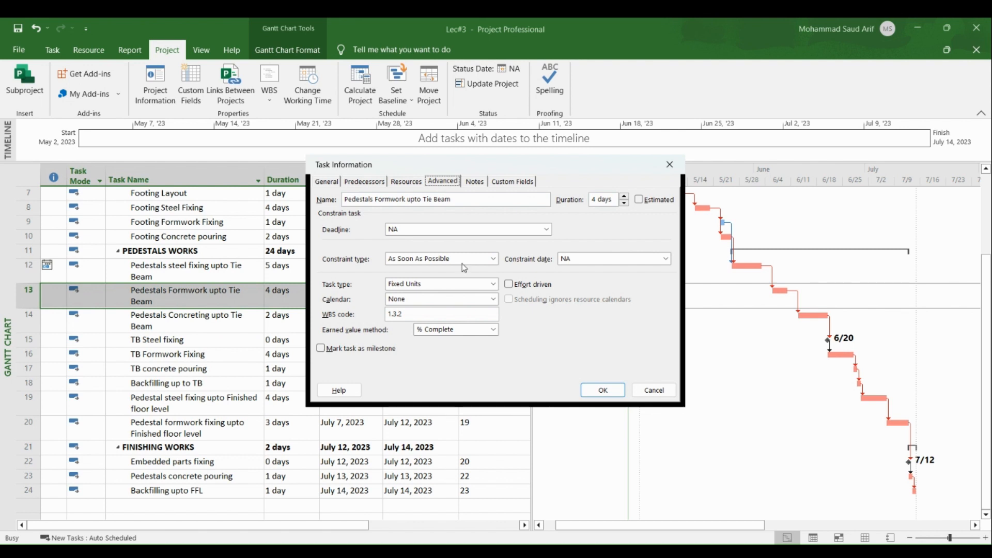
{"action": "left_click", "coordinate": [494, 300]}
{"action": "left_click", "coordinate": [466, 339]}
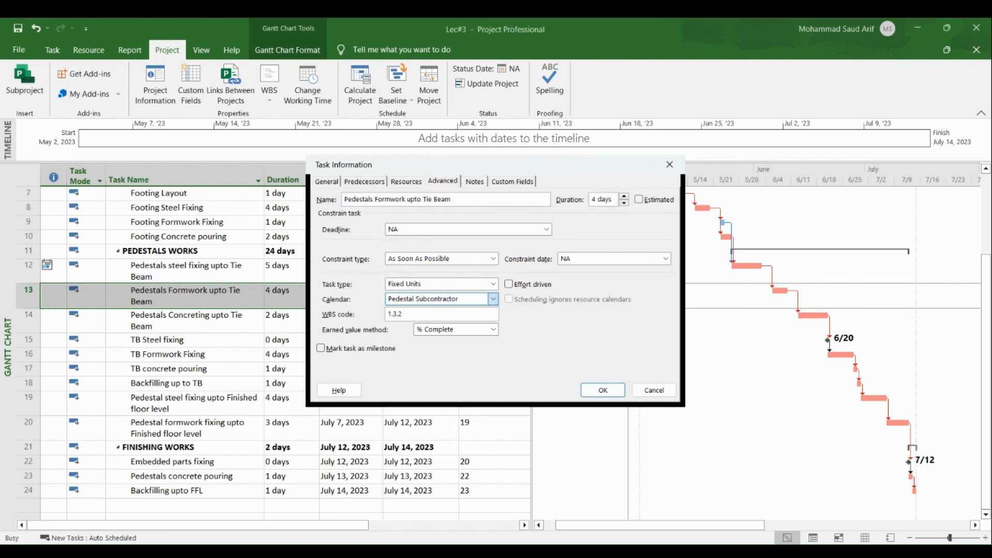
{"action": "left_click", "coordinate": [605, 393]}
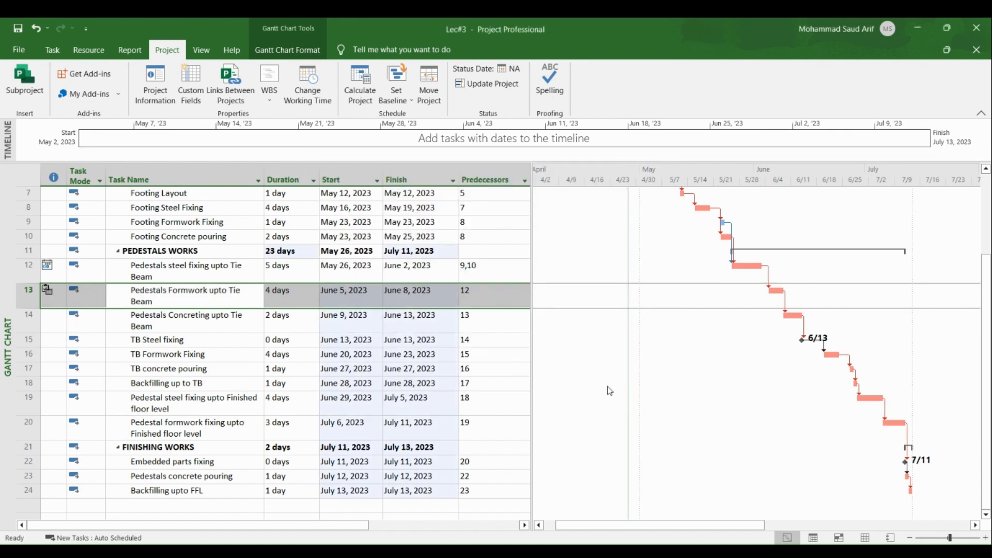
Step: Check the calendar indicator and the assigned calendar of the Pedestals Formwork upto Tie Beam task
{"action": "left_click", "coordinate": [210, 357]}
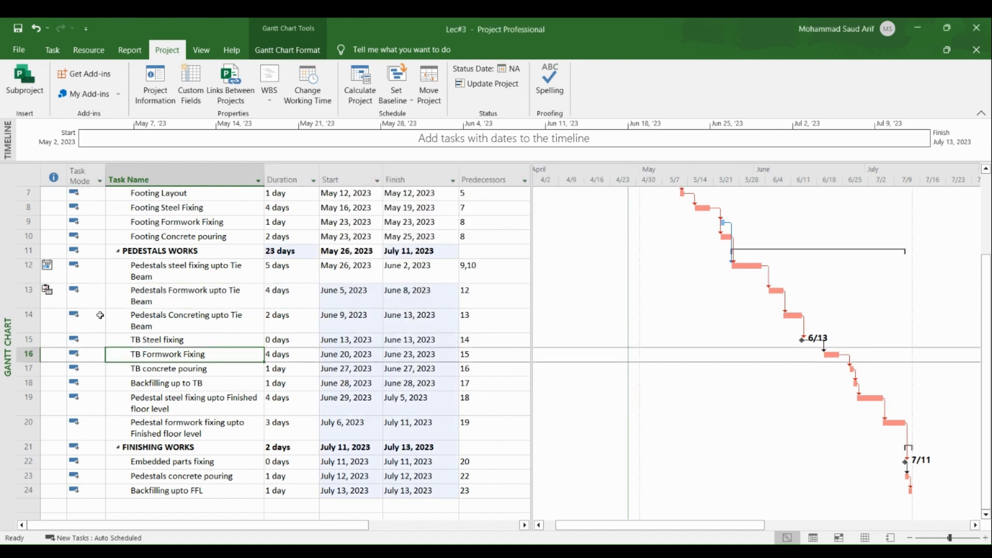
{"action": "left_click", "coordinate": [47, 290]}
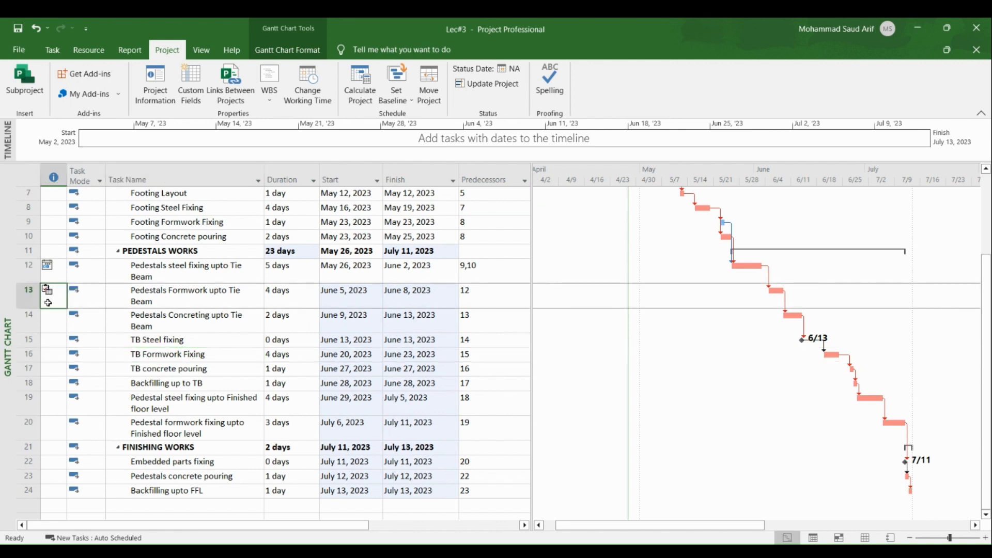
{"action": "left_click", "coordinate": [186, 294]}
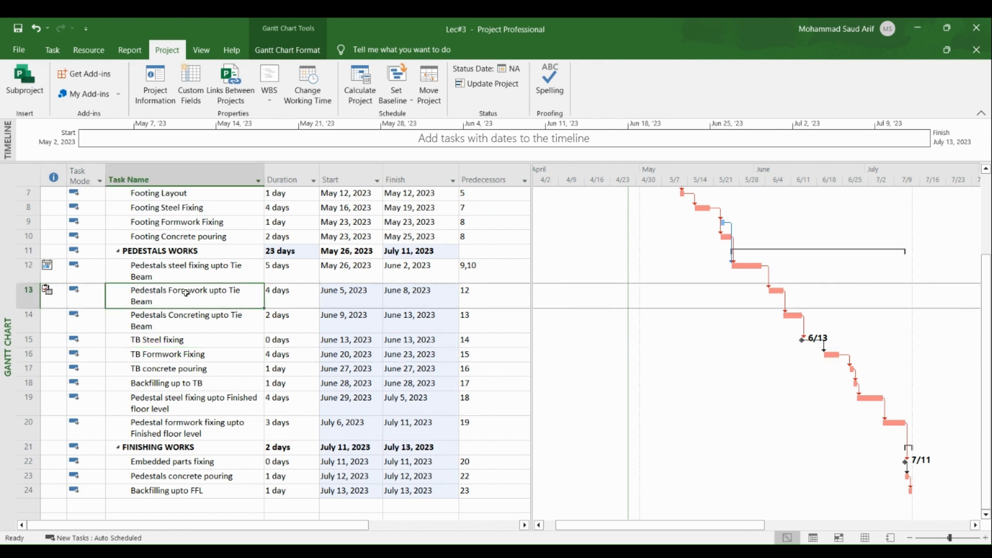
{"action": "double_click", "coordinate": [186, 293]}
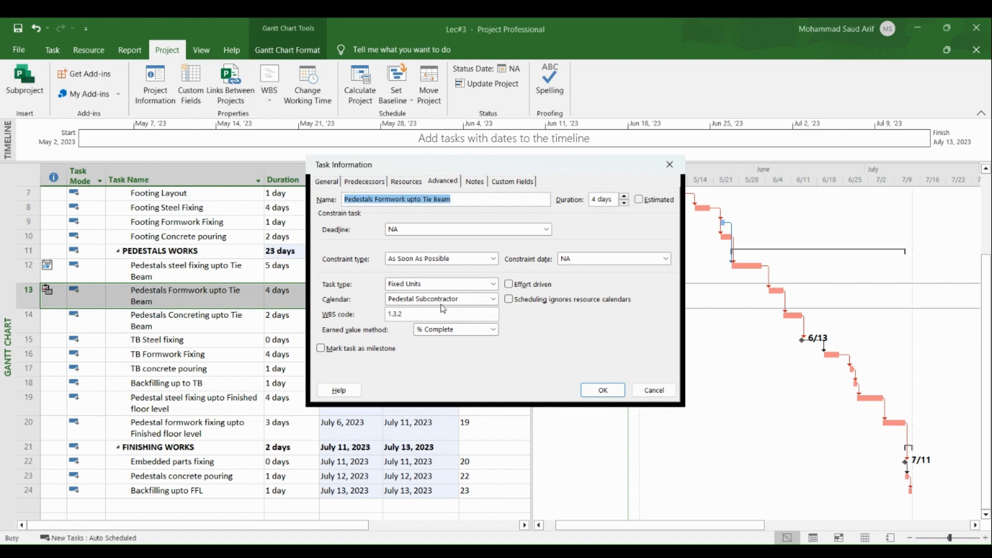
{"action": "left_click", "coordinate": [586, 393]}
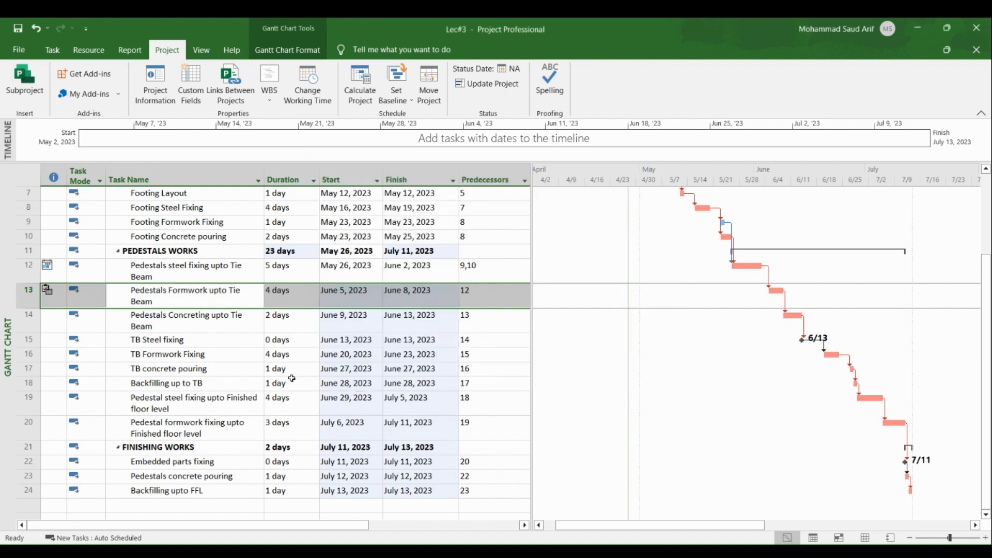
{"action": "left_click", "coordinate": [184, 328]}
{"action": "left_click", "coordinate": [183, 303]}
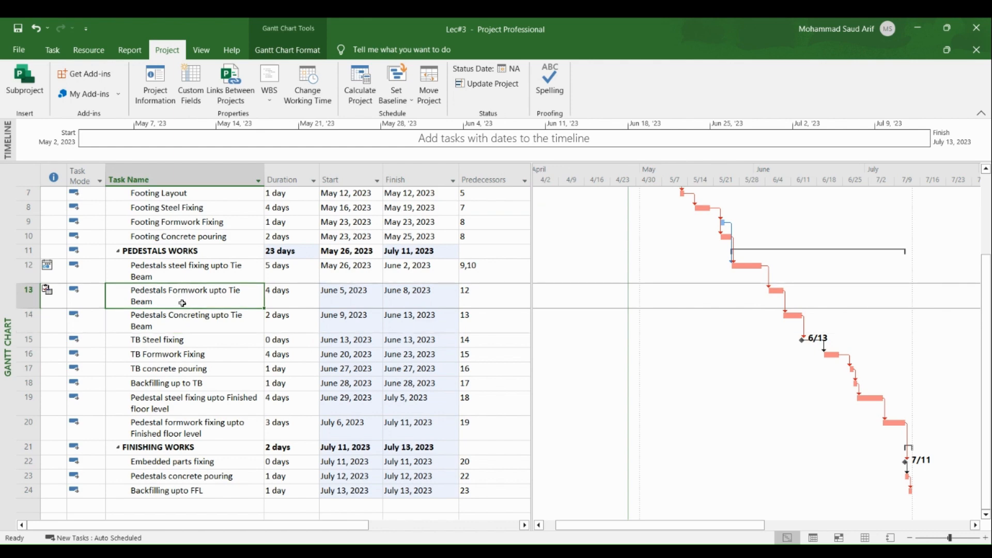
Step: Turn off the critical task highlighting in the Gantt chart
{"action": "scroll", "coordinate": [183, 303], "scroll_direction": "up", "scroll_amount": 2}
{"action": "scroll", "coordinate": [602, 353], "scroll_direction": "down", "scroll_amount": 4}
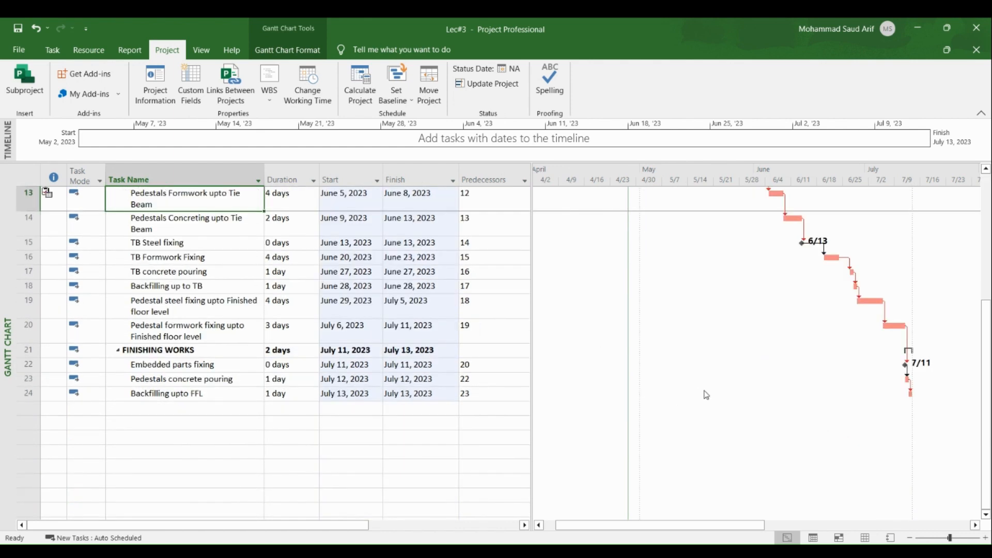
{"action": "scroll", "coordinate": [706, 395], "scroll_direction": "up", "scroll_amount": 4}
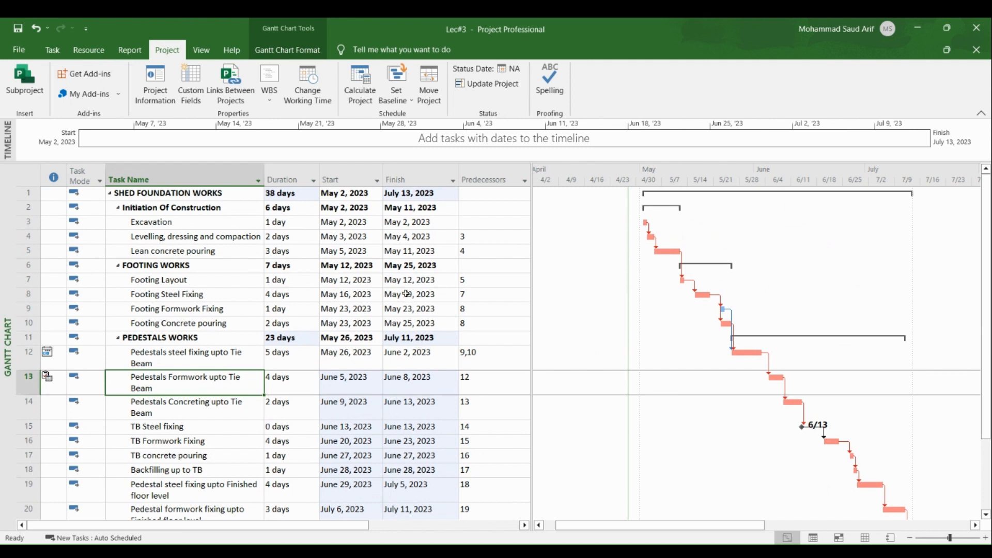
{"action": "left_click", "coordinate": [291, 52]}
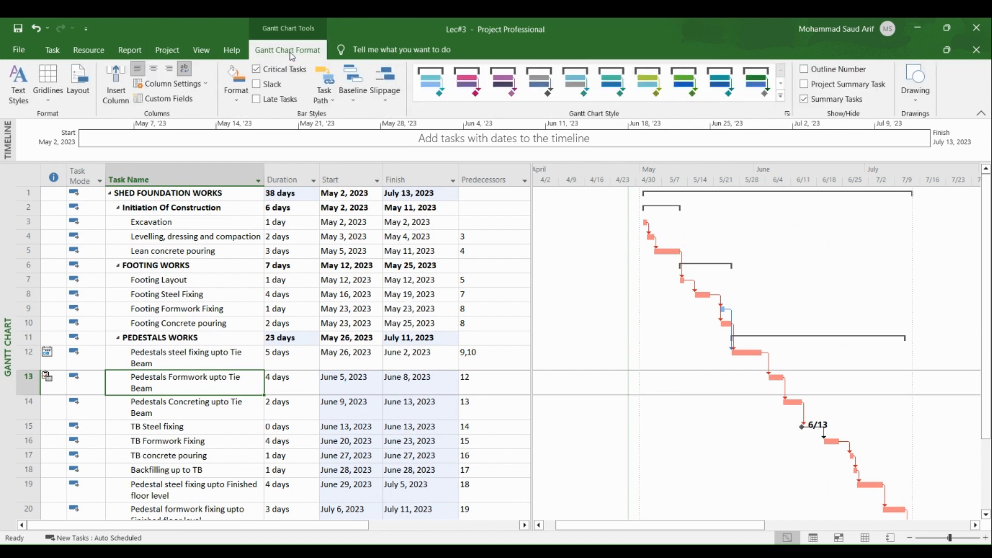
{"action": "left_click", "coordinate": [257, 69]}
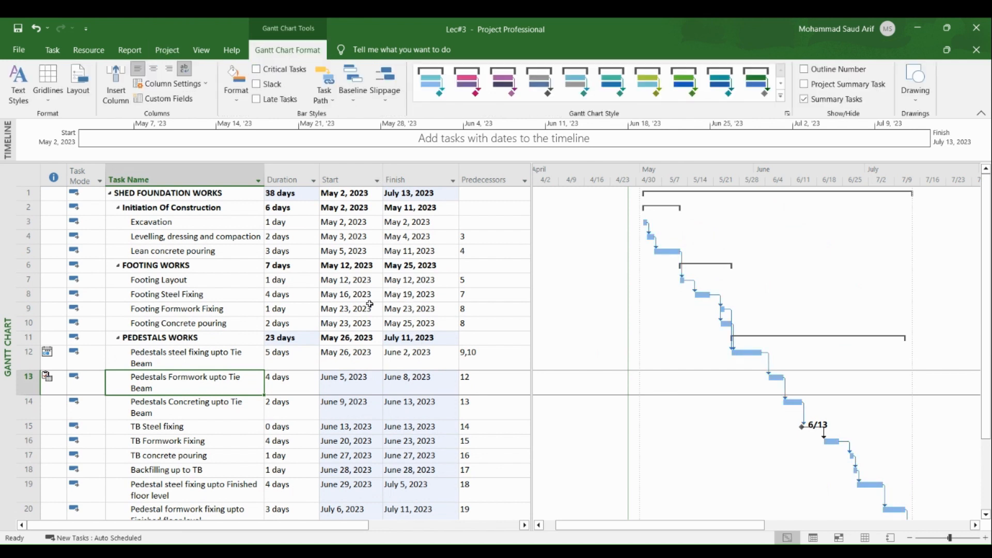
Step: Narrow the task table to just inside the Predecessors column so the Gantt chart gets more width
{"action": "left_click", "coordinate": [281, 410]}
{"action": "scroll", "coordinate": [416, 393], "scroll_direction": "down", "scroll_amount": 3}
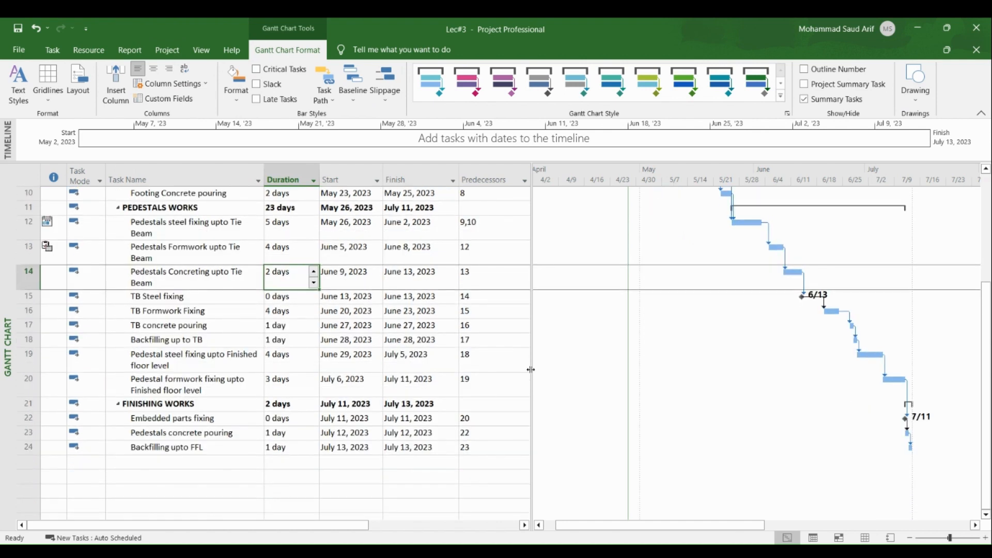
{"action": "left_click_drag", "start_coordinate": [531, 375], "coordinate": [492, 375]}
{"action": "scroll", "coordinate": [475, 338], "scroll_direction": "up", "scroll_amount": 3}
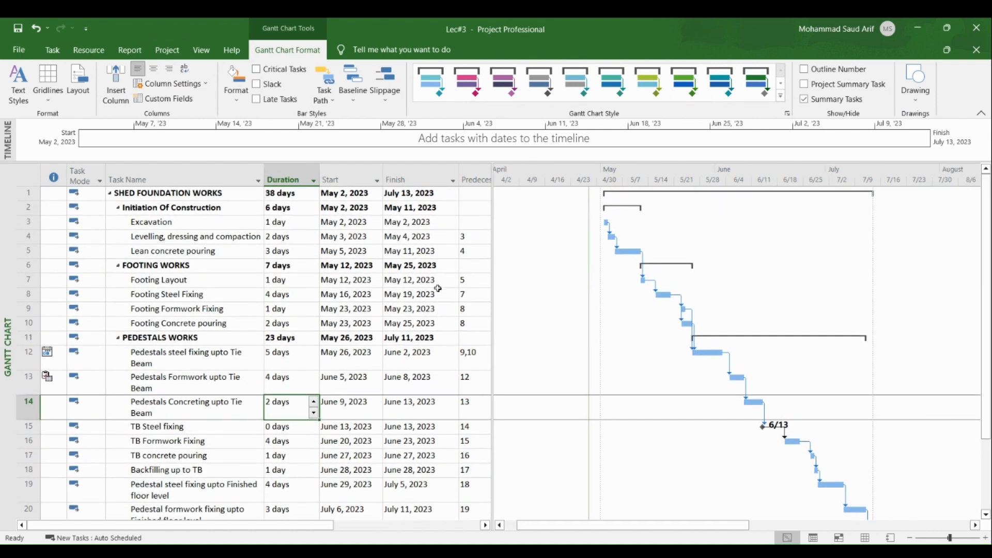
{"action": "left_click", "coordinate": [168, 295]}
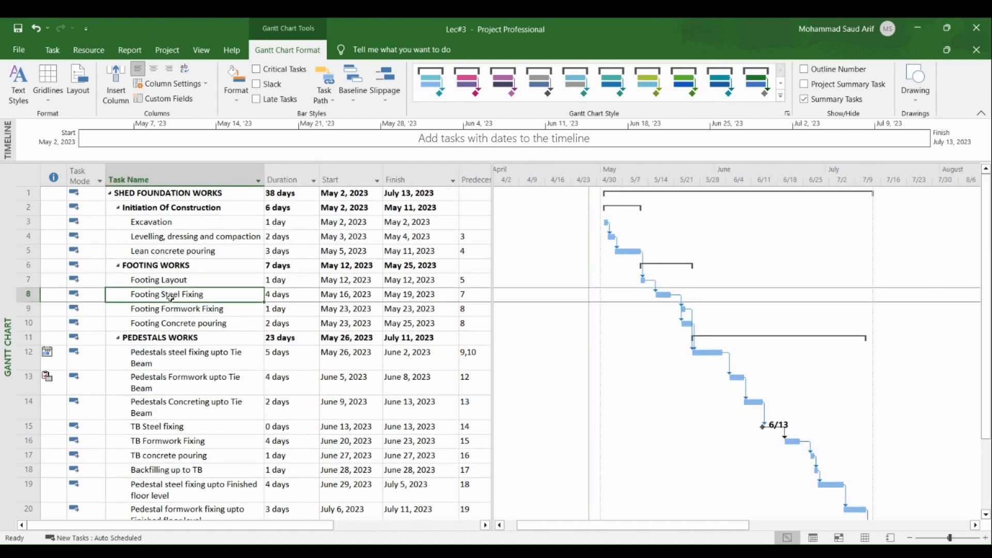
{"action": "left_click", "coordinate": [166, 235]}
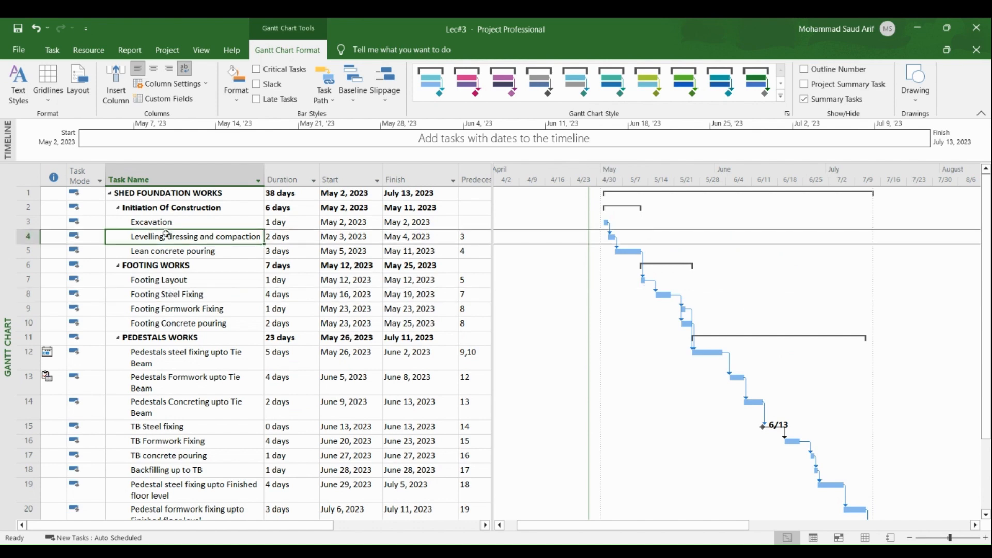
{"action": "left_click", "coordinate": [153, 305]}
{"action": "scroll", "coordinate": [167, 368], "scroll_direction": "down", "scroll_amount": 3}
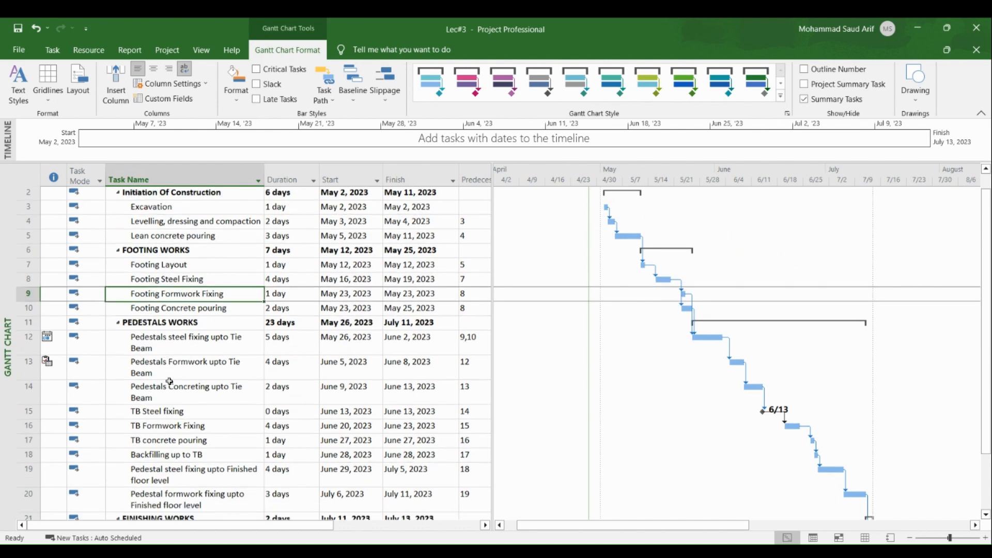
{"action": "left_click", "coordinate": [167, 380]}
{"action": "scroll", "coordinate": [167, 379], "scroll_direction": "up", "scroll_amount": 2}
{"action": "scroll", "coordinate": [167, 379], "scroll_direction": "up", "scroll_amount": 2}
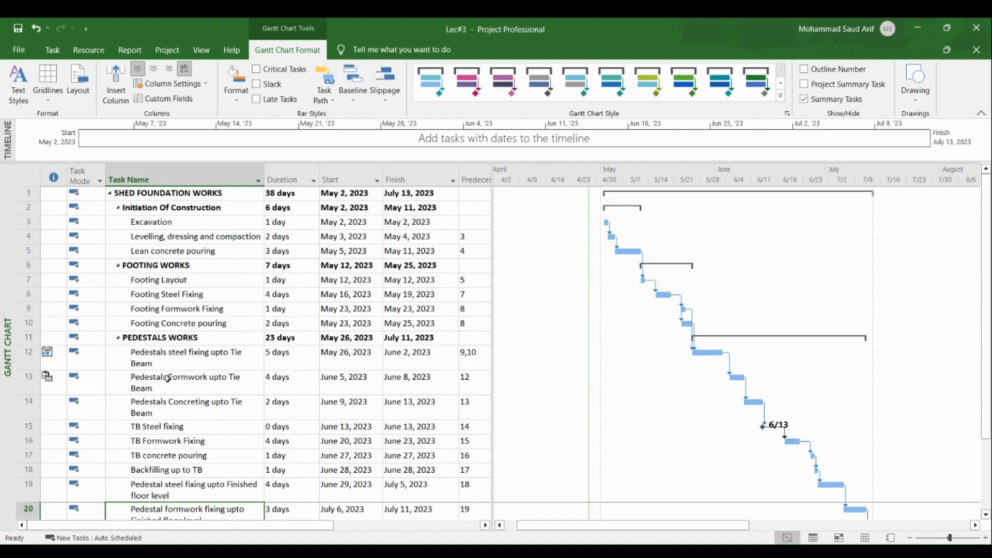